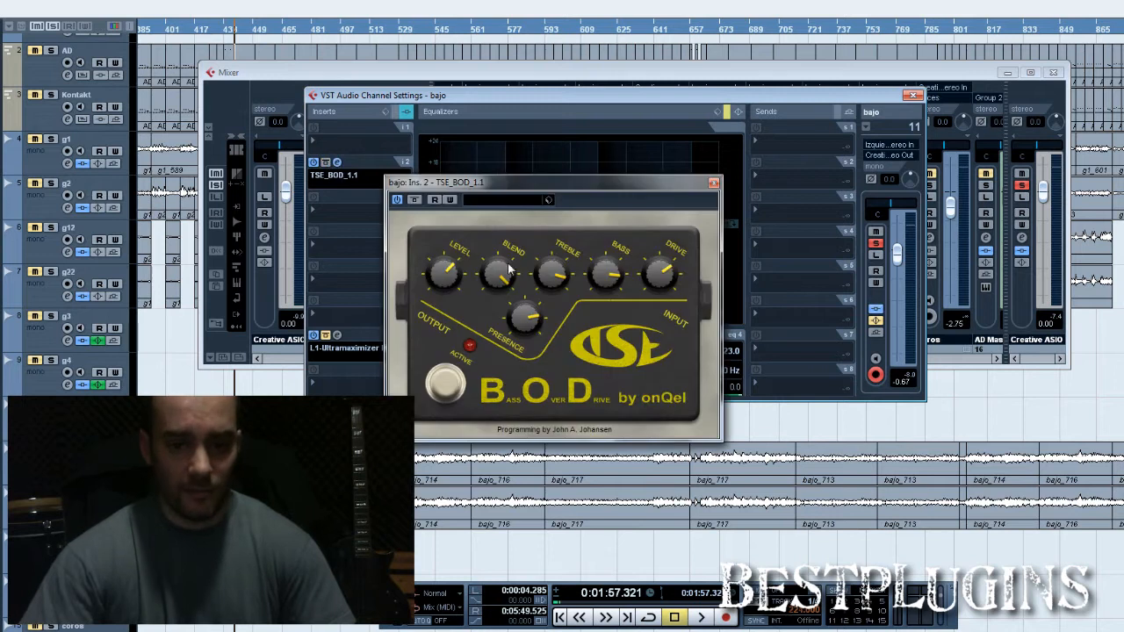
Play the bajo track while bypassing and re-enabling the TSE_BOD_1.1 overdrive for comparison, and close its plug-in window
{"action": "key", "text": "space"}
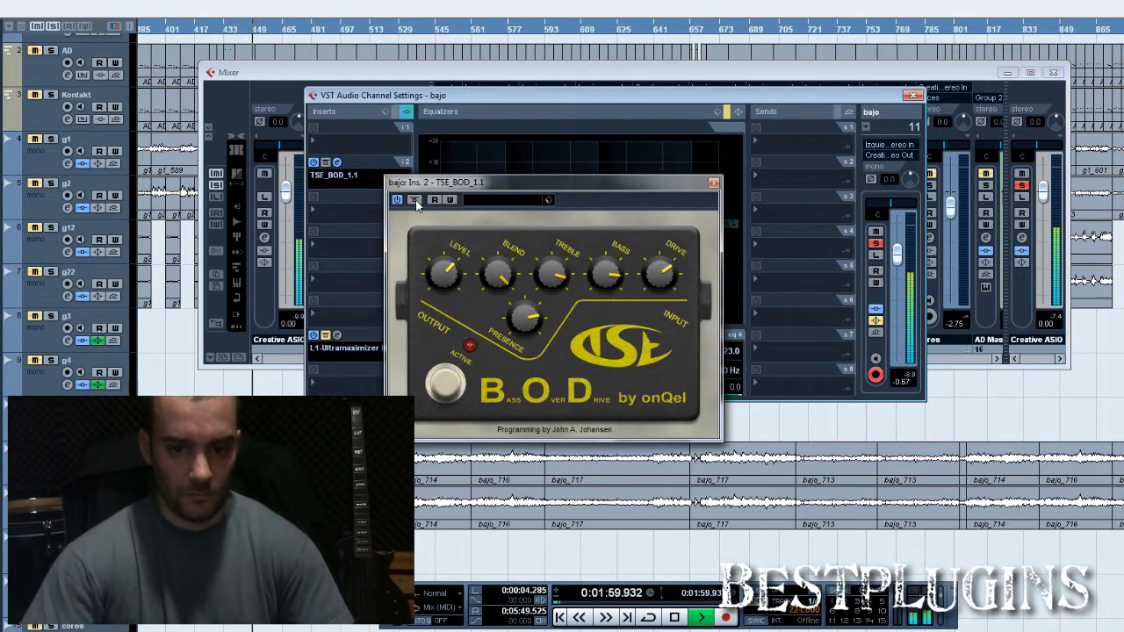
{"action": "left_click", "coordinate": [415, 200]}
{"action": "left_click", "coordinate": [414, 200]}
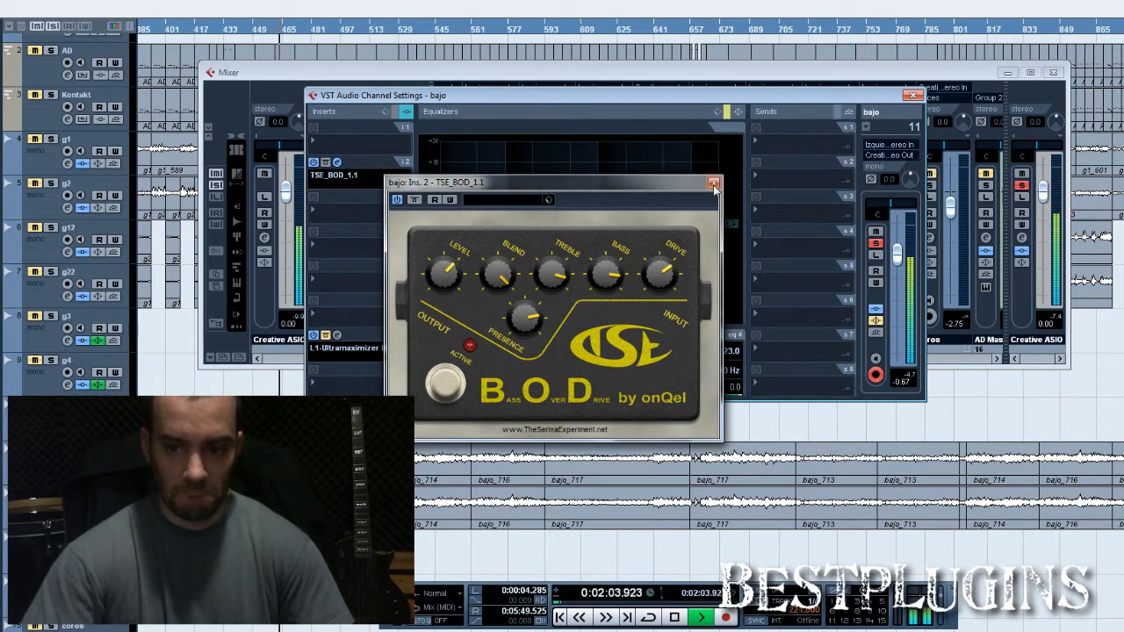
{"action": "key", "text": "space"}
{"action": "left_click", "coordinate": [713, 183]}
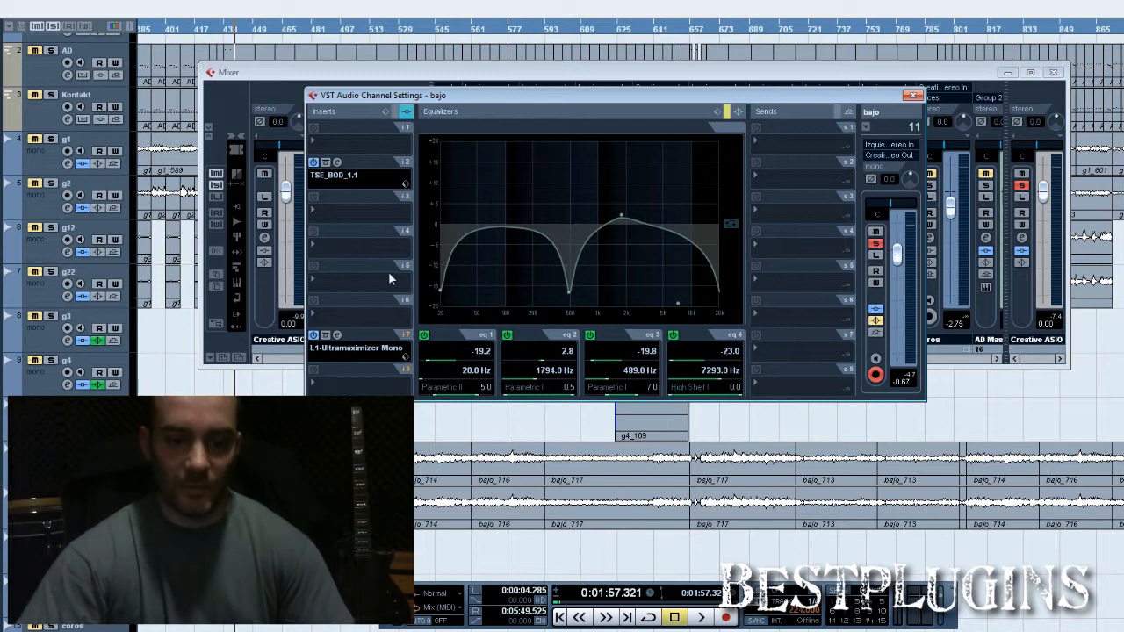
Audition the bajo channel with its equalizer bypassed, switching the EQ on and off during playback and leaving it active
{"action": "key", "text": "space"}
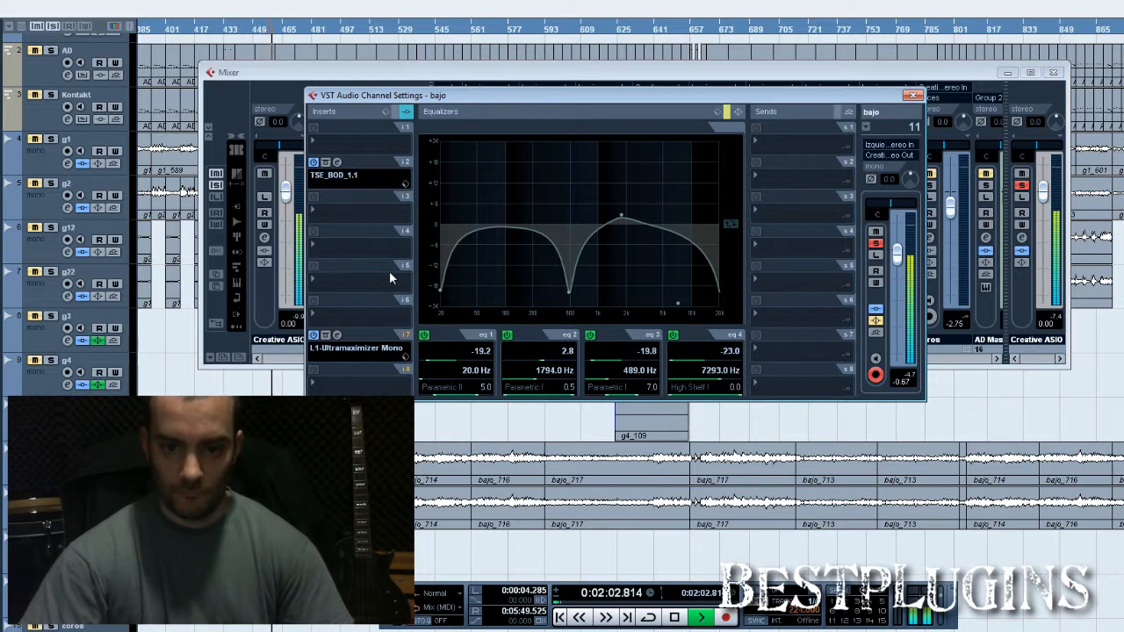
{"action": "key", "text": "space"}
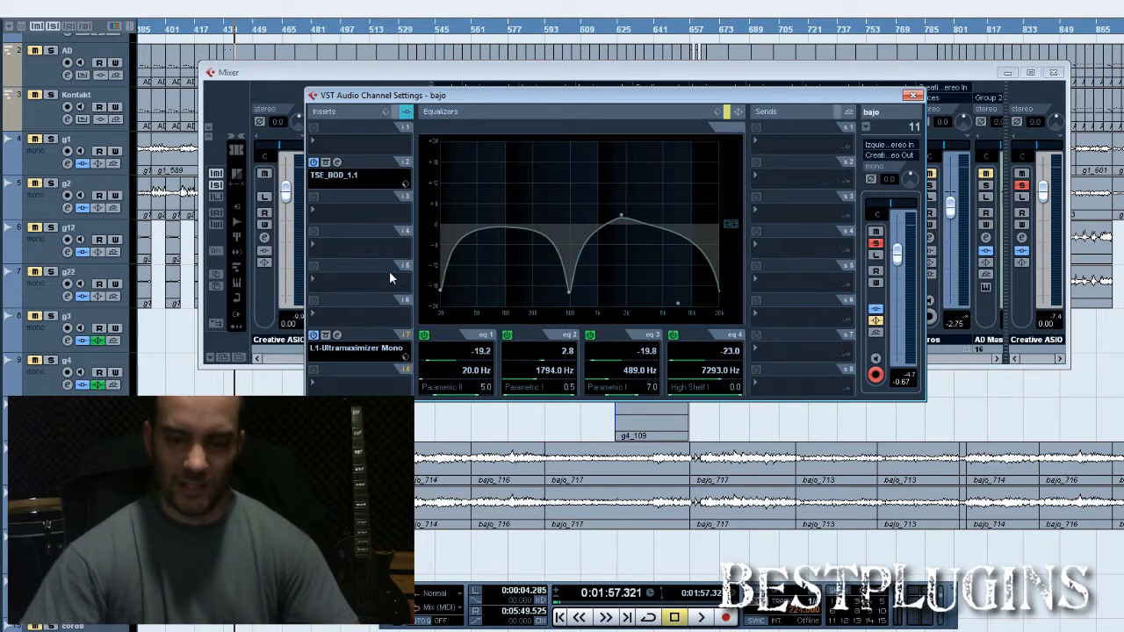
{"action": "key", "text": "space"}
{"action": "left_click", "coordinate": [876, 323]}
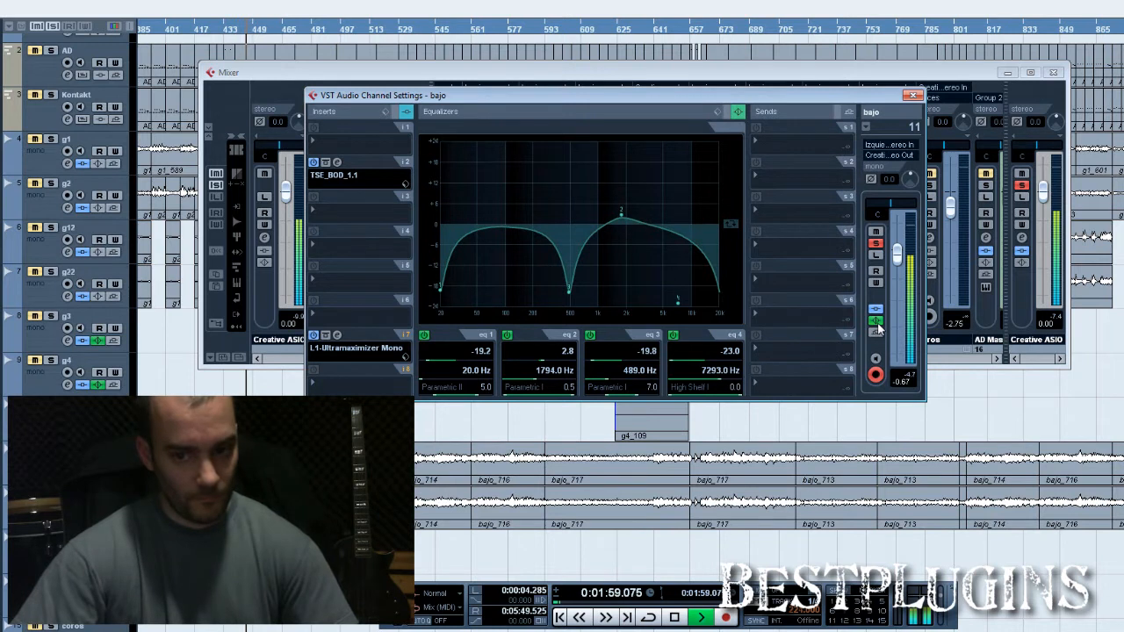
{"action": "left_click", "coordinate": [877, 324]}
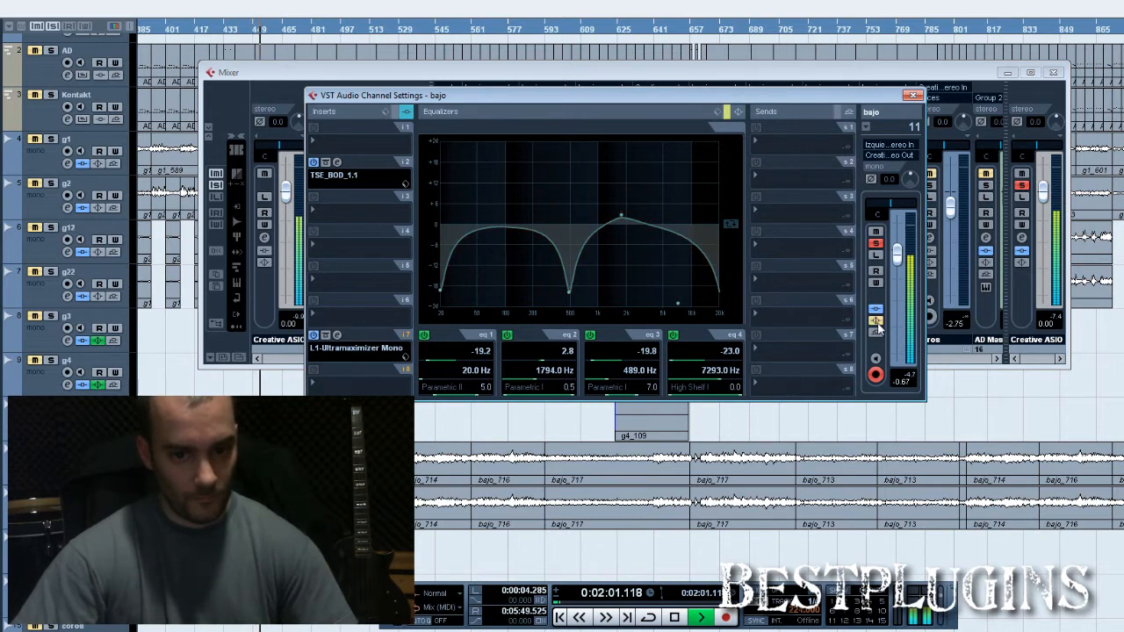
{"action": "left_click", "coordinate": [877, 323]}
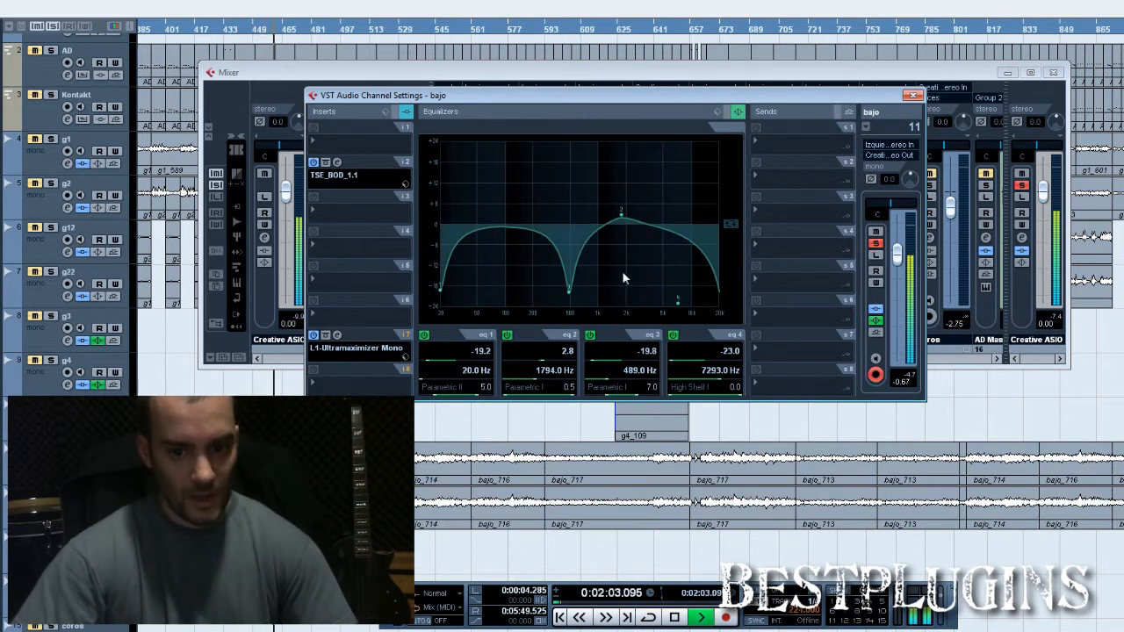
{"action": "key", "text": "space"}
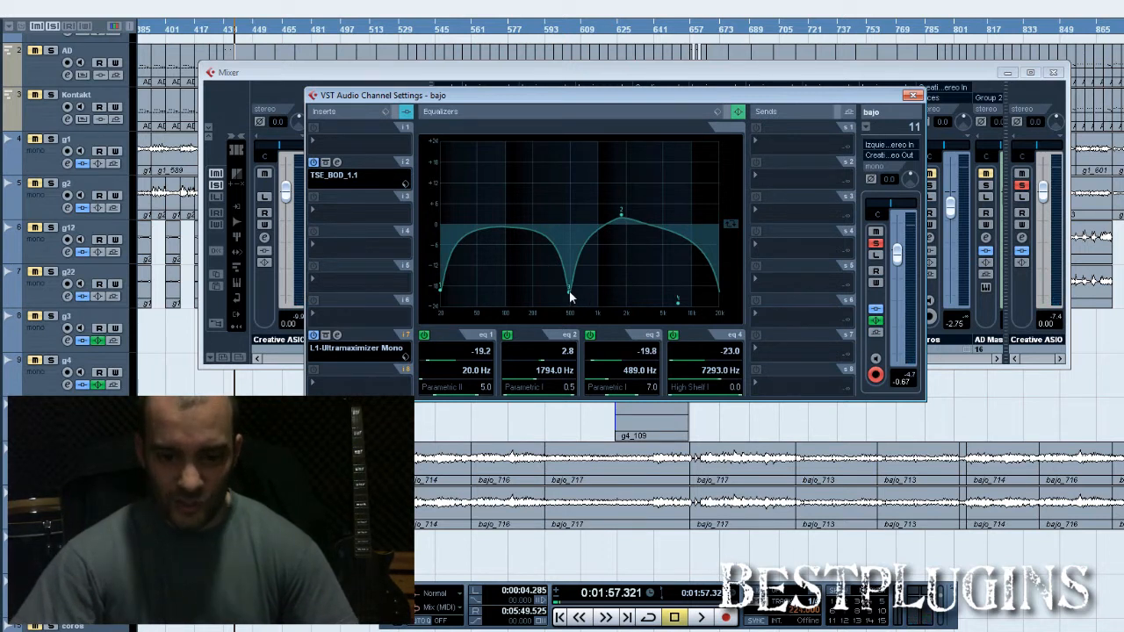
Replay the passage with the bajo EQ bypassed and re-enable it during playback to compare the sound again
{"action": "left_click", "coordinate": [875, 322]}
{"action": "key", "text": "space"}
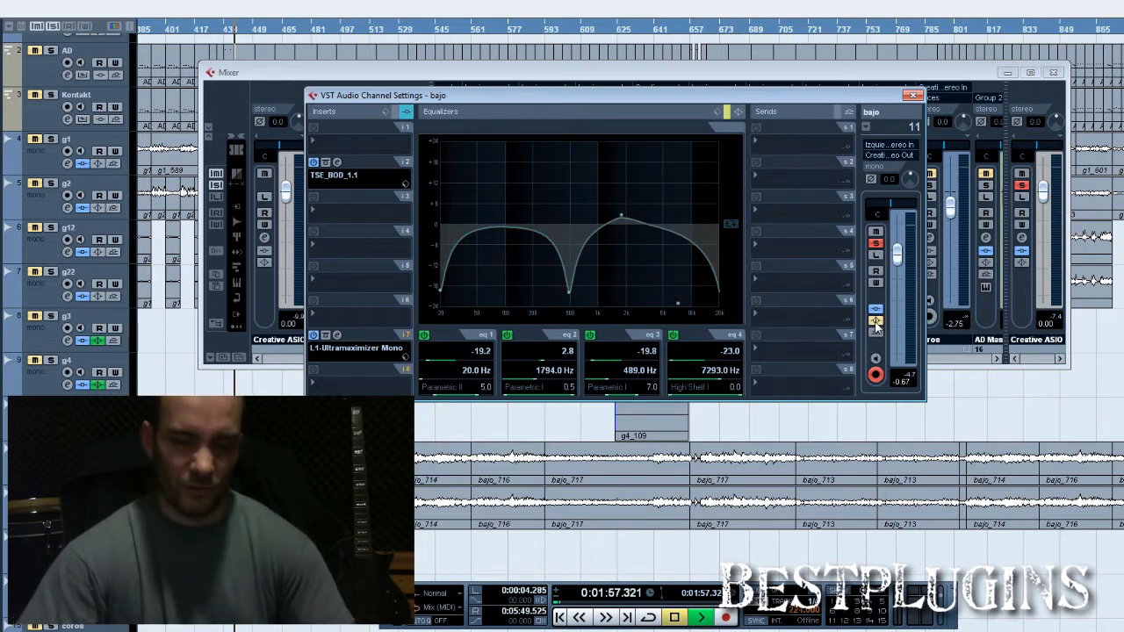
{"action": "left_click", "coordinate": [875, 323]}
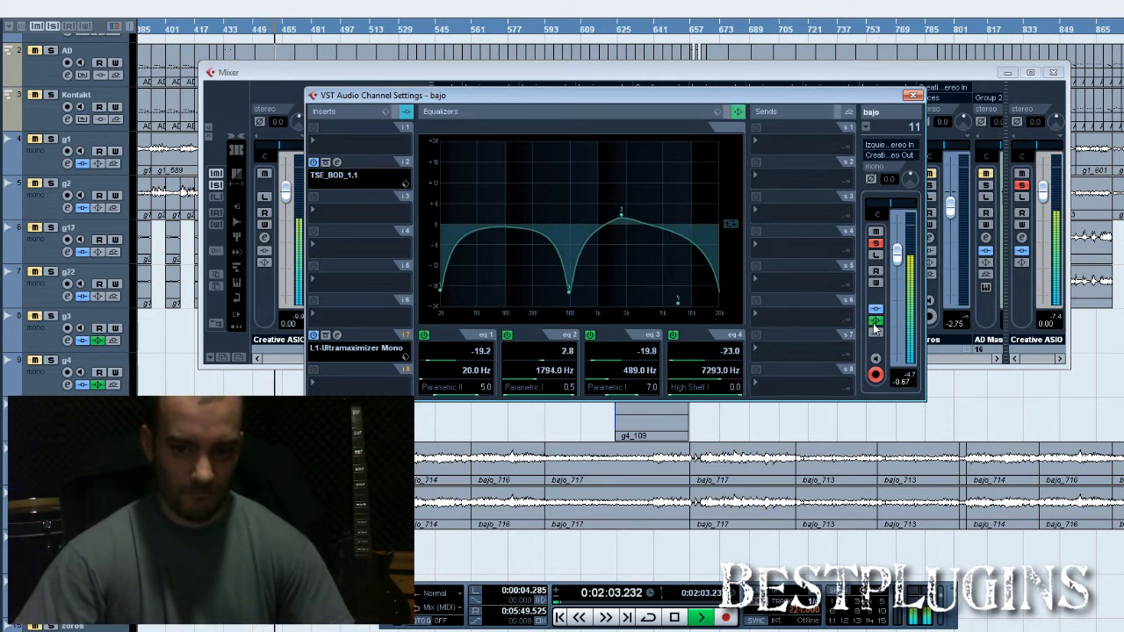
{"action": "key", "text": "space"}
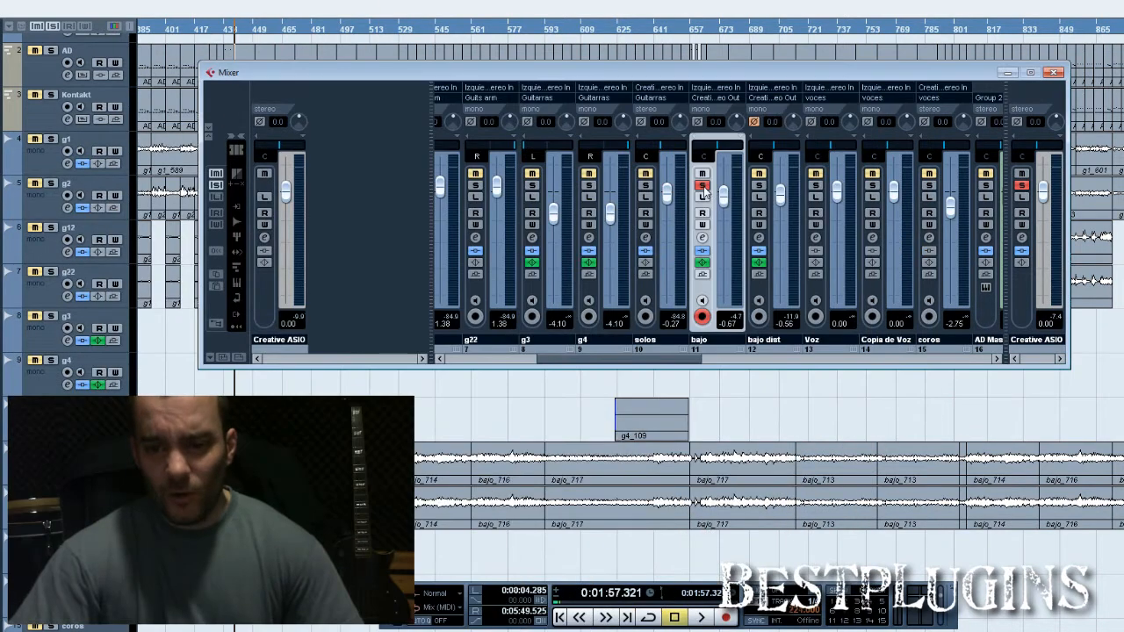
Turn off solo on the bajo channel and solo the bajo dist channel in the mixer
{"action": "left_click", "coordinate": [703, 187]}
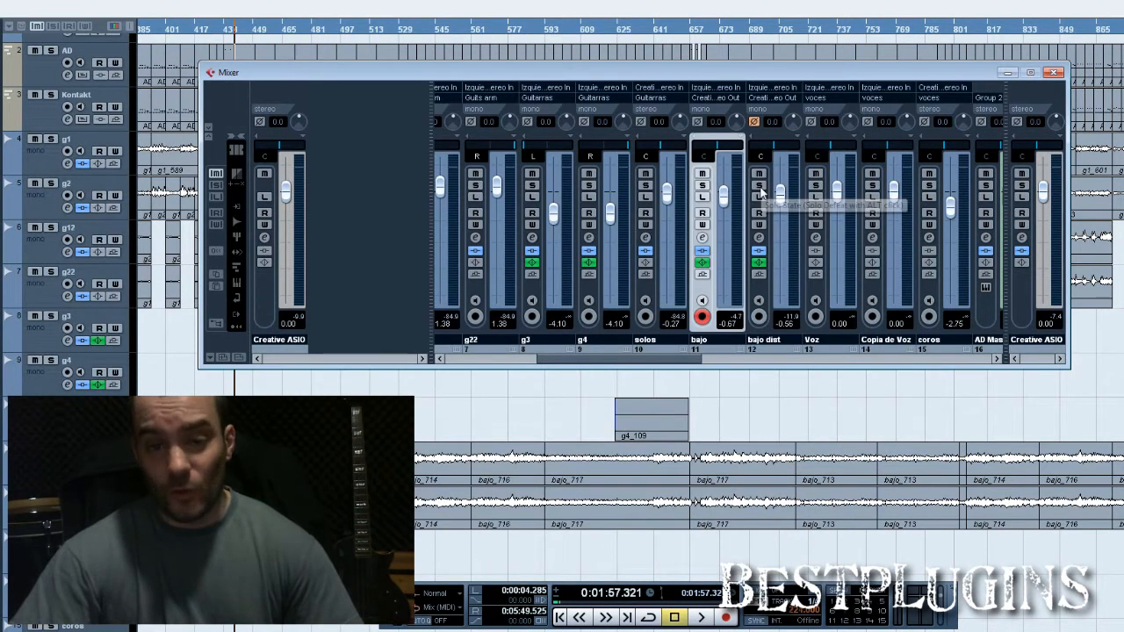
{"action": "left_click", "coordinate": [760, 186]}
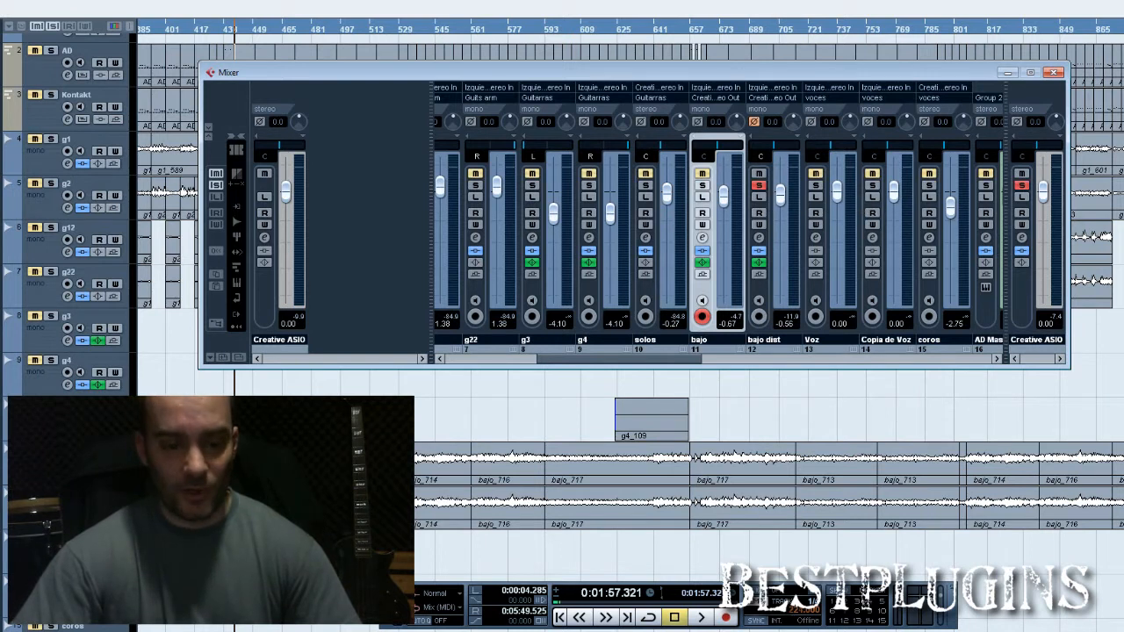
{"action": "right_click", "coordinate": [48, 238]}
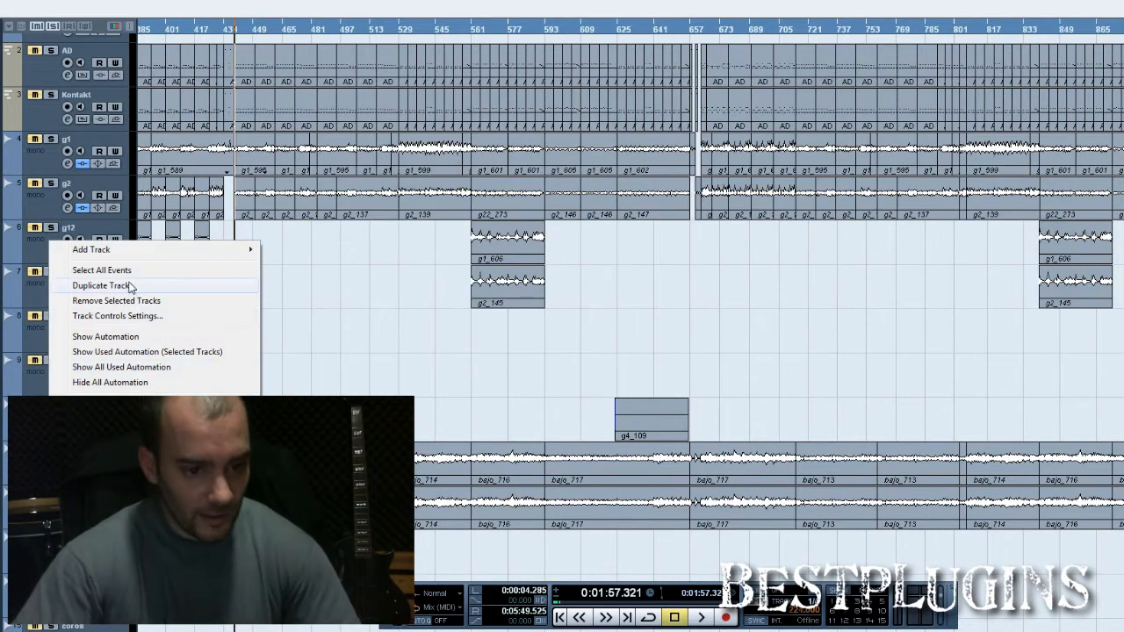
{"action": "left_click", "coordinate": [334, 304]}
{"action": "key", "text": "F3"}
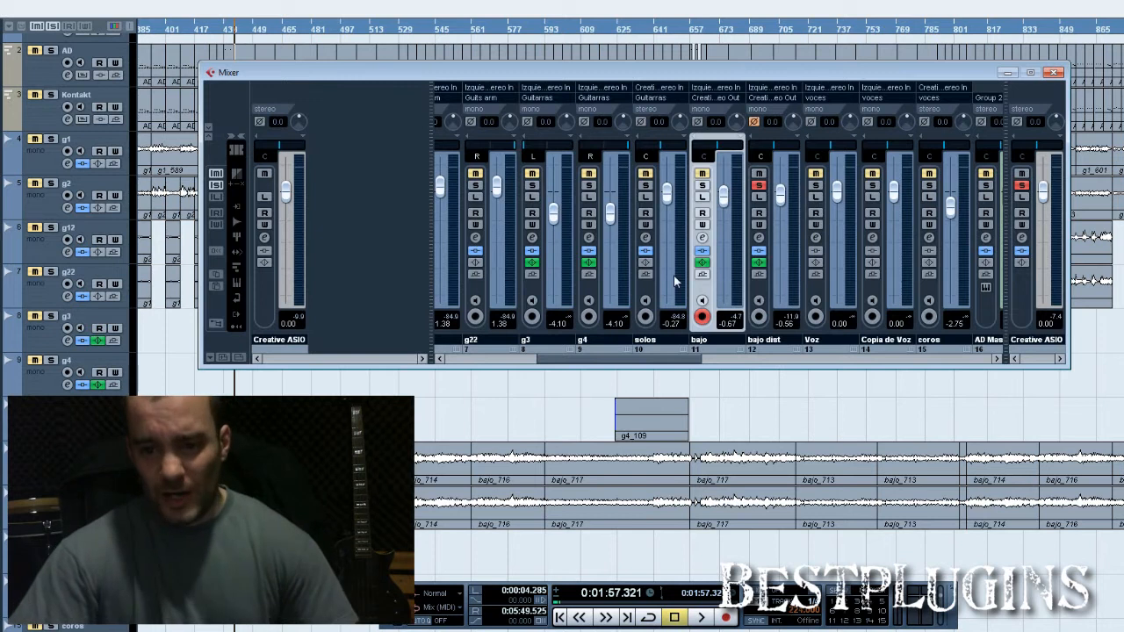
Open the bajo dist channel settings and play back the soloed distorted bass
{"action": "left_click", "coordinate": [759, 244]}
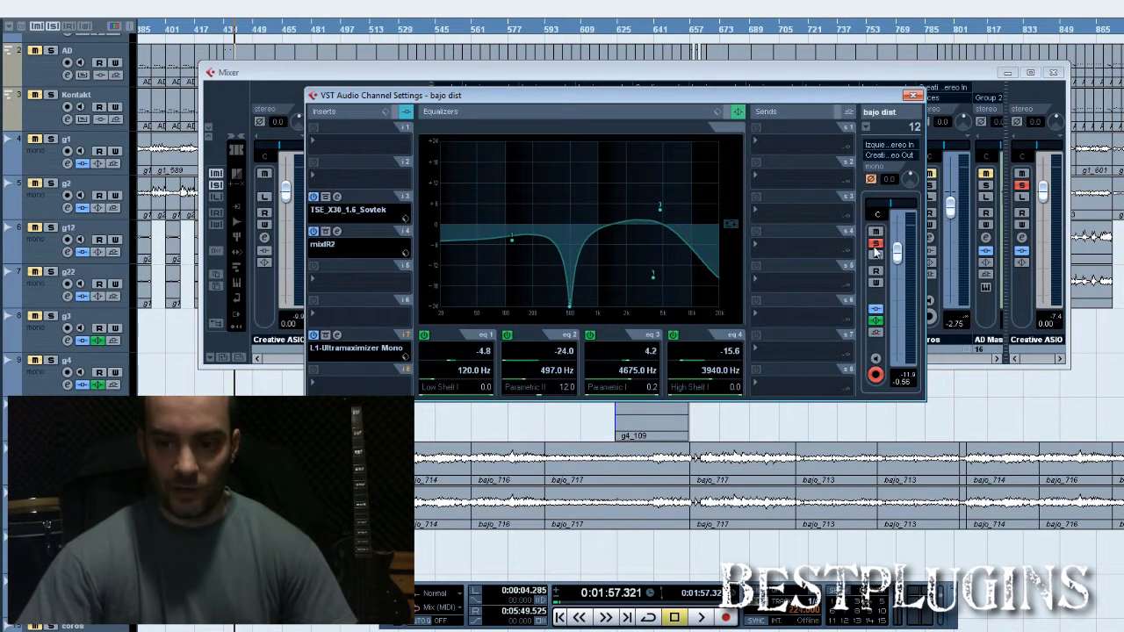
{"action": "key", "text": "space"}
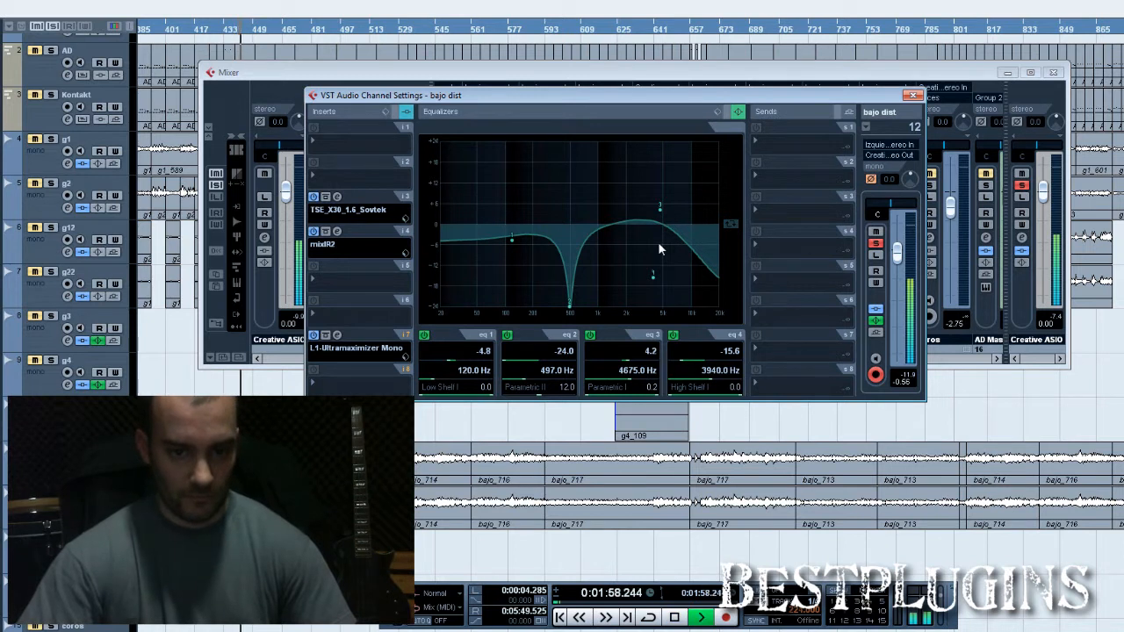
{"action": "key", "text": "space"}
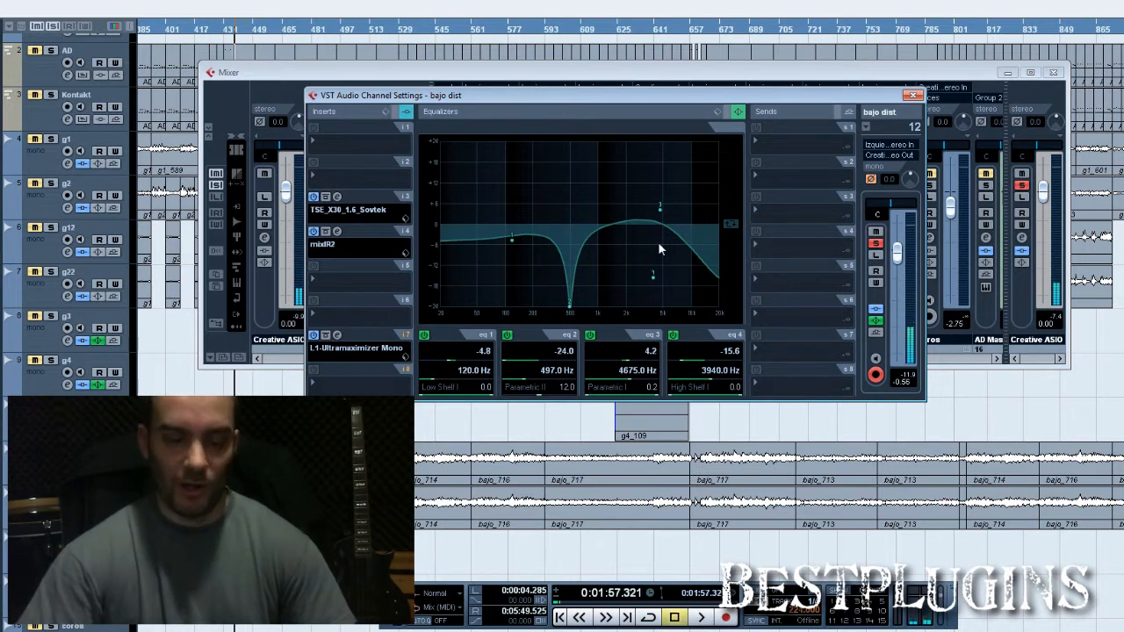
Review the TSE_X30_1.6_Sovtek preamp settings and audition the mixIR2 impulse plug-in on bajo dist, closing each plug-in window
{"action": "left_click", "coordinate": [337, 199]}
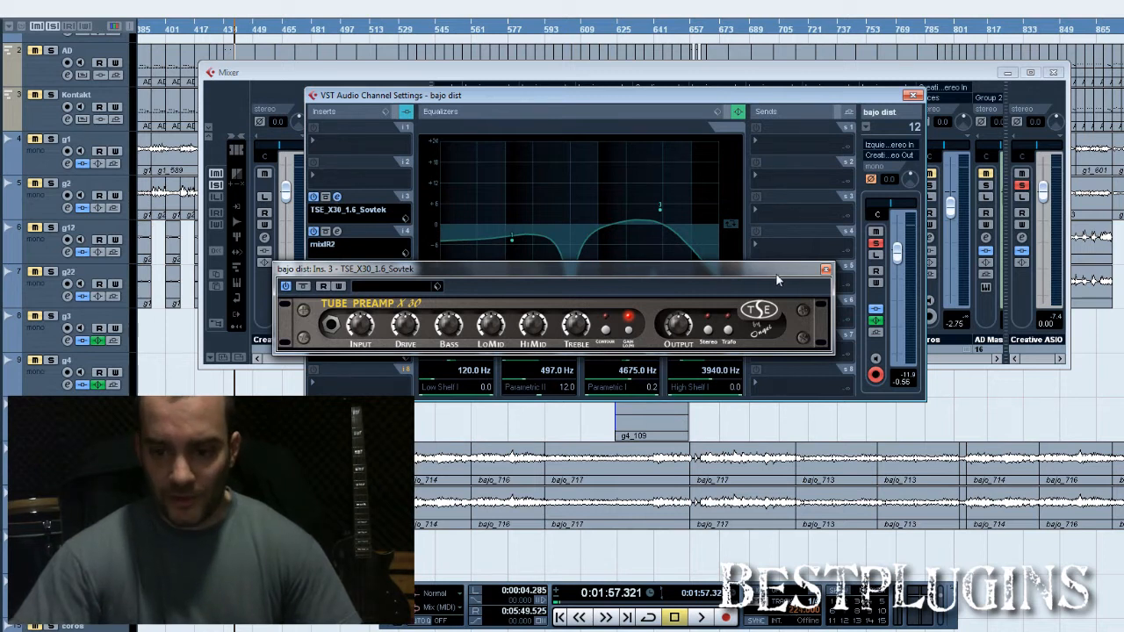
{"action": "left_click", "coordinate": [825, 271]}
{"action": "left_click", "coordinate": [337, 232]}
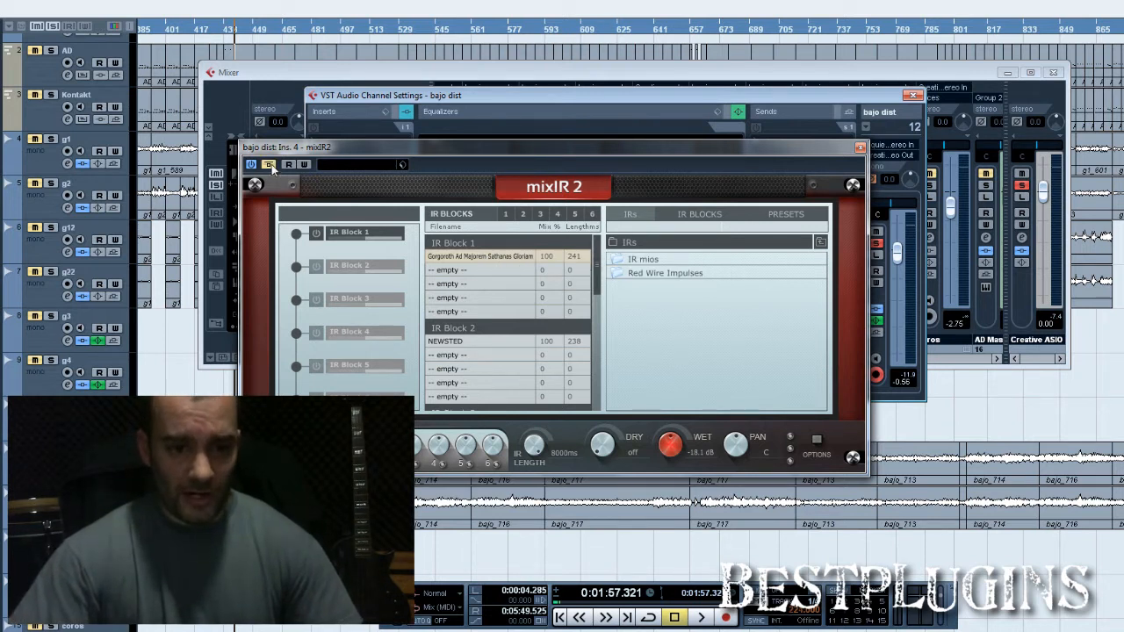
{"action": "key", "text": "space"}
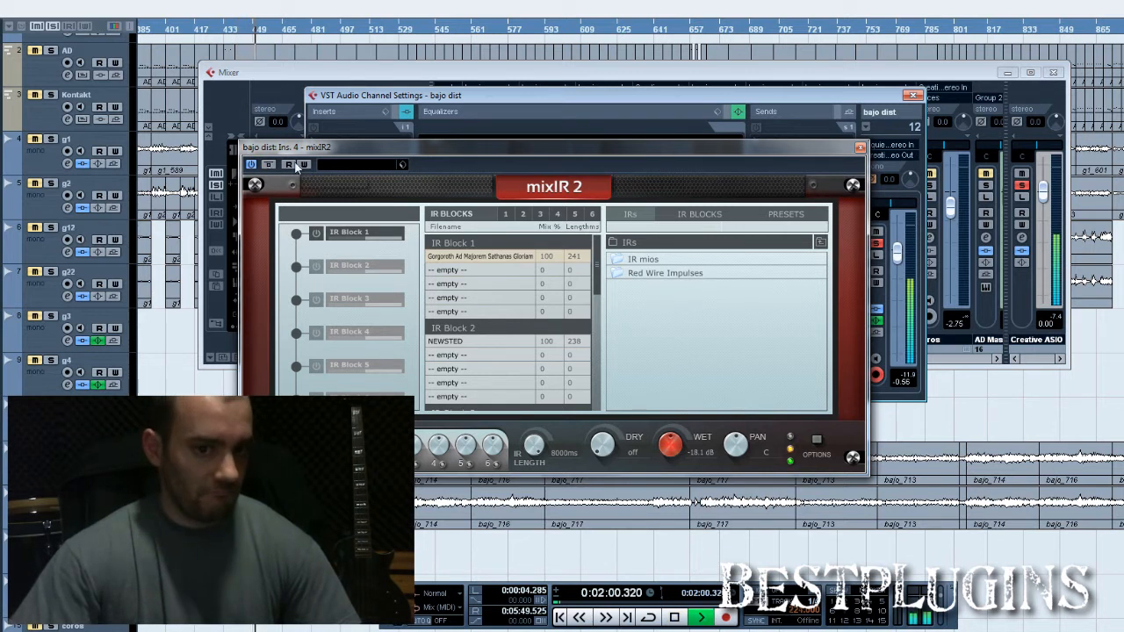
{"action": "key", "text": "space"}
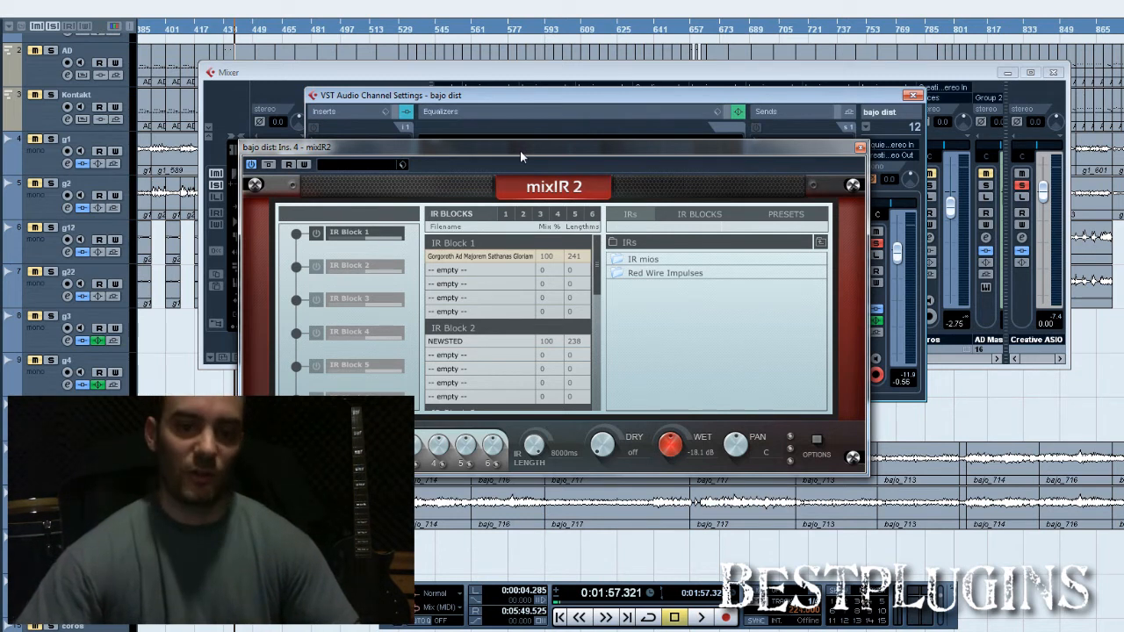
{"action": "left_click", "coordinate": [860, 147]}
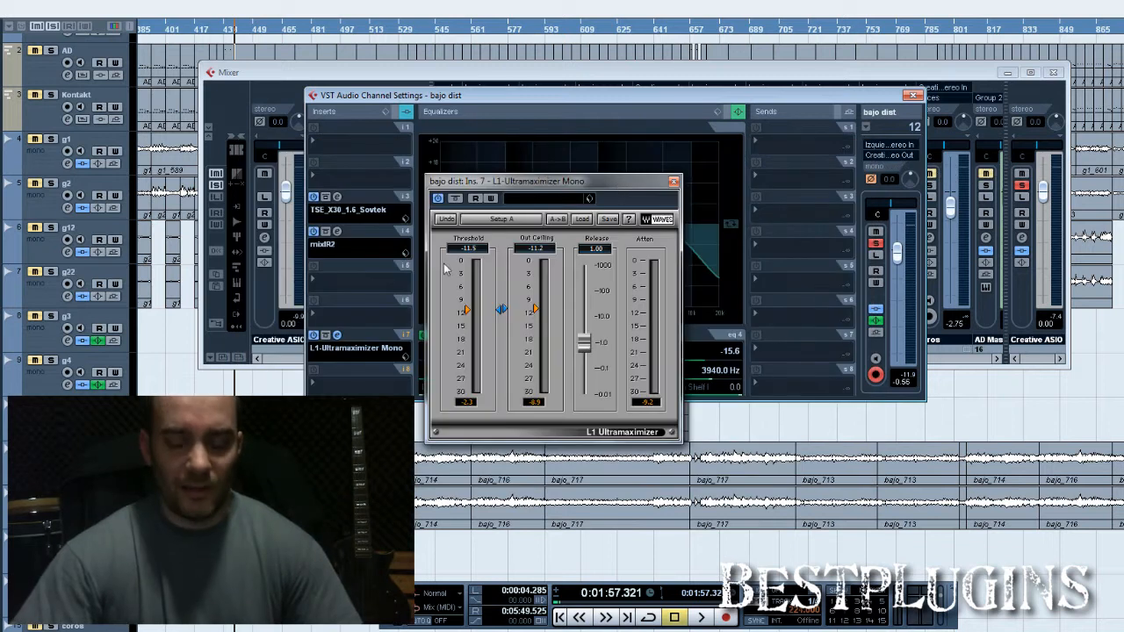
Play the bajo dist track to check the L1-Ultramaximizer Mono's attenuation, and close the limiter window
{"action": "key", "text": "space"}
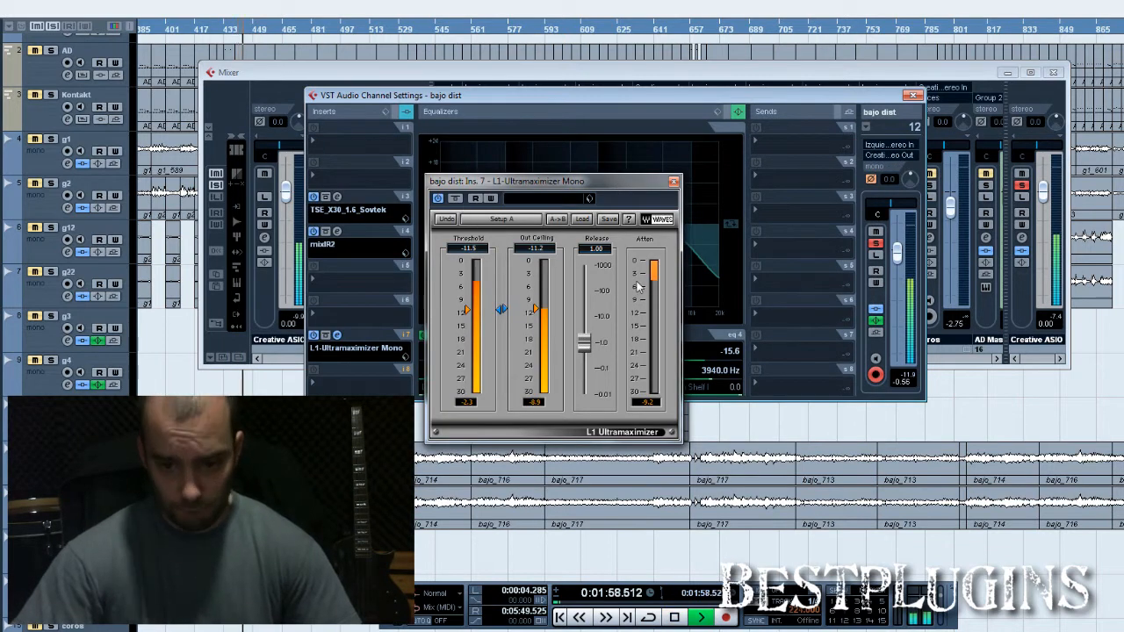
{"action": "left_click", "coordinate": [674, 181]}
{"action": "key", "text": "space"}
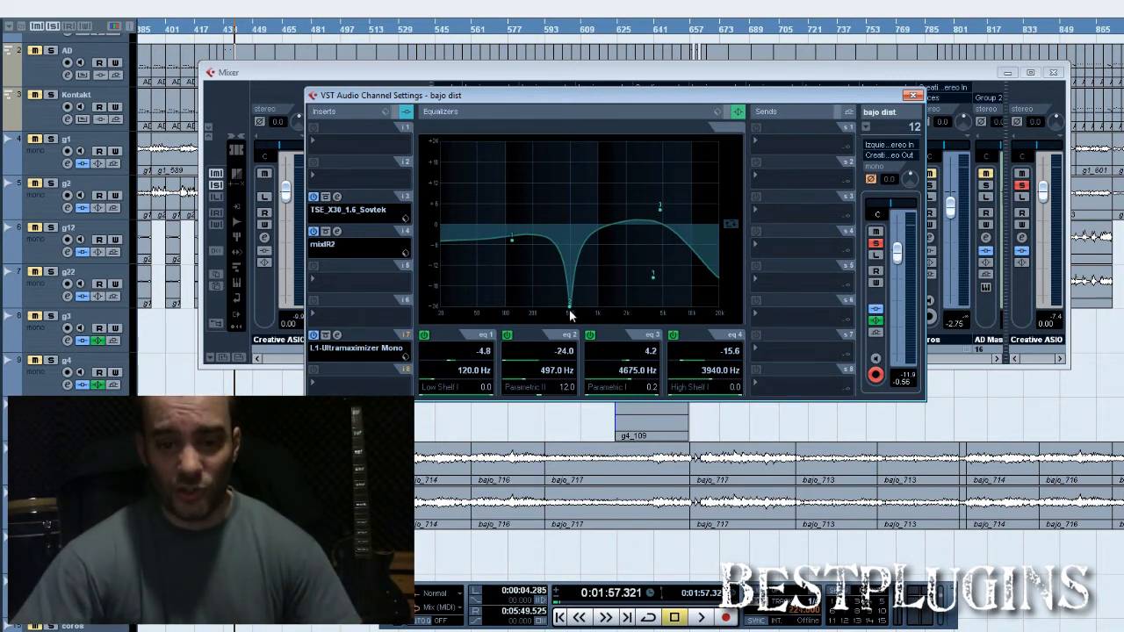
Compare the bajo dist sound with its EQ bypassed and active over repeated playback, leaving the EQ active
{"action": "left_click", "coordinate": [875, 323]}
{"action": "key", "text": "space"}
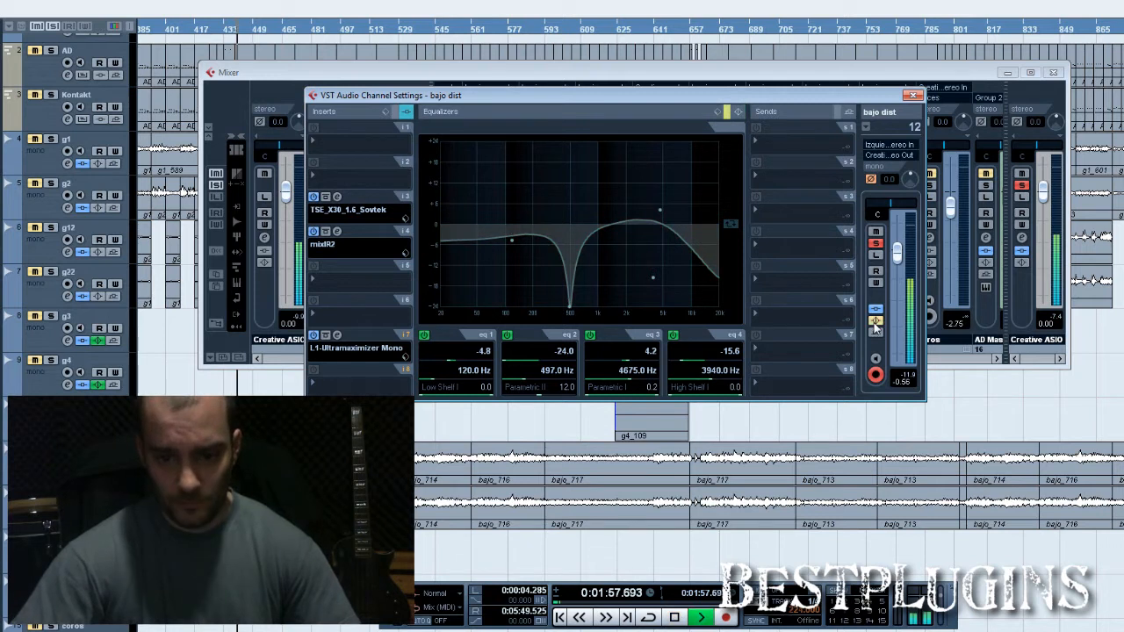
{"action": "left_click", "coordinate": [876, 323]}
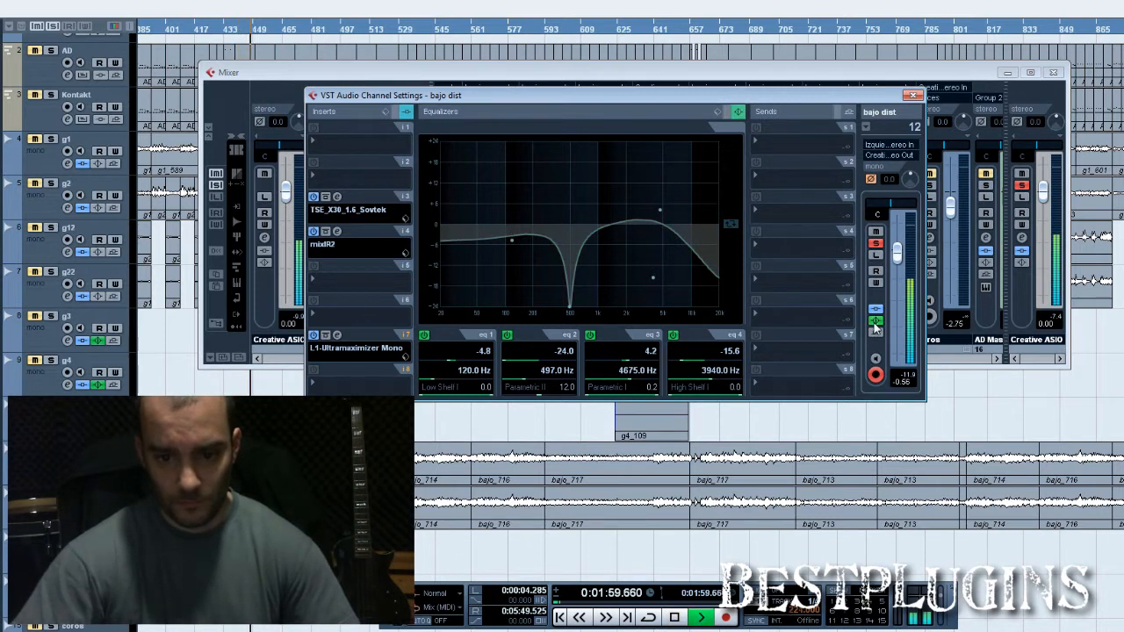
{"action": "left_click", "coordinate": [875, 323]}
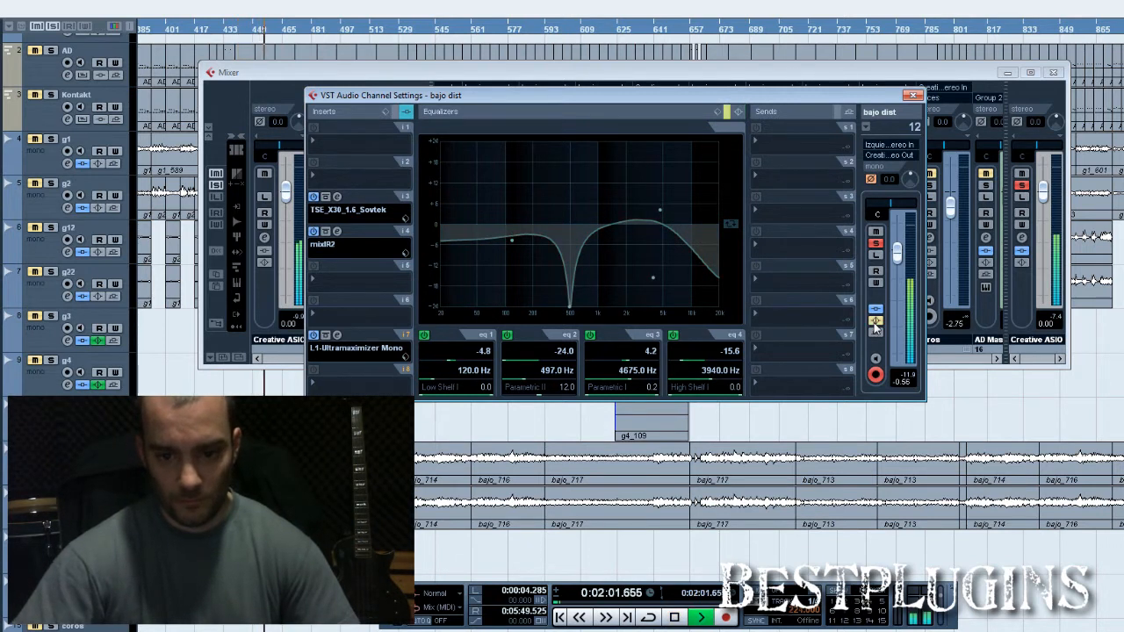
{"action": "key", "text": "space"}
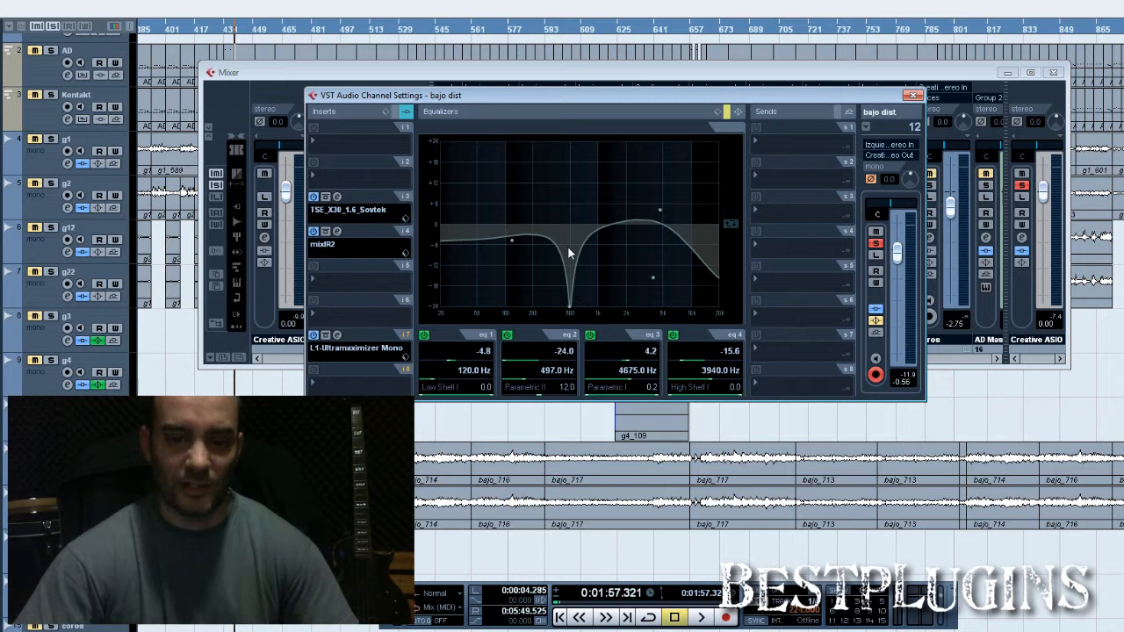
{"action": "key", "text": "space"}
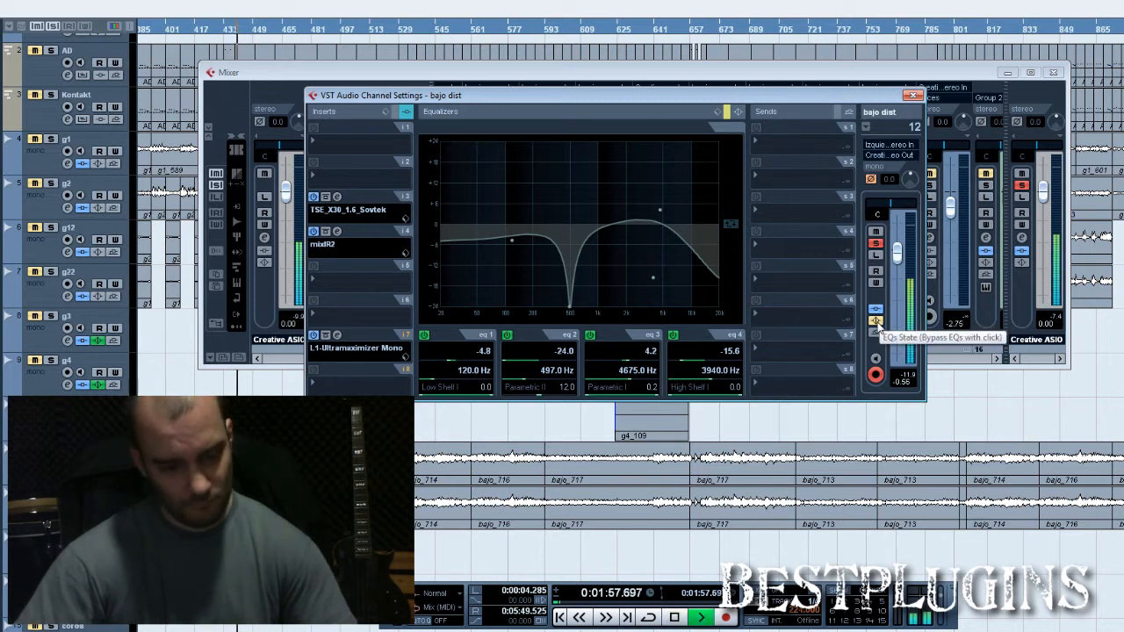
{"action": "left_click", "coordinate": [876, 322]}
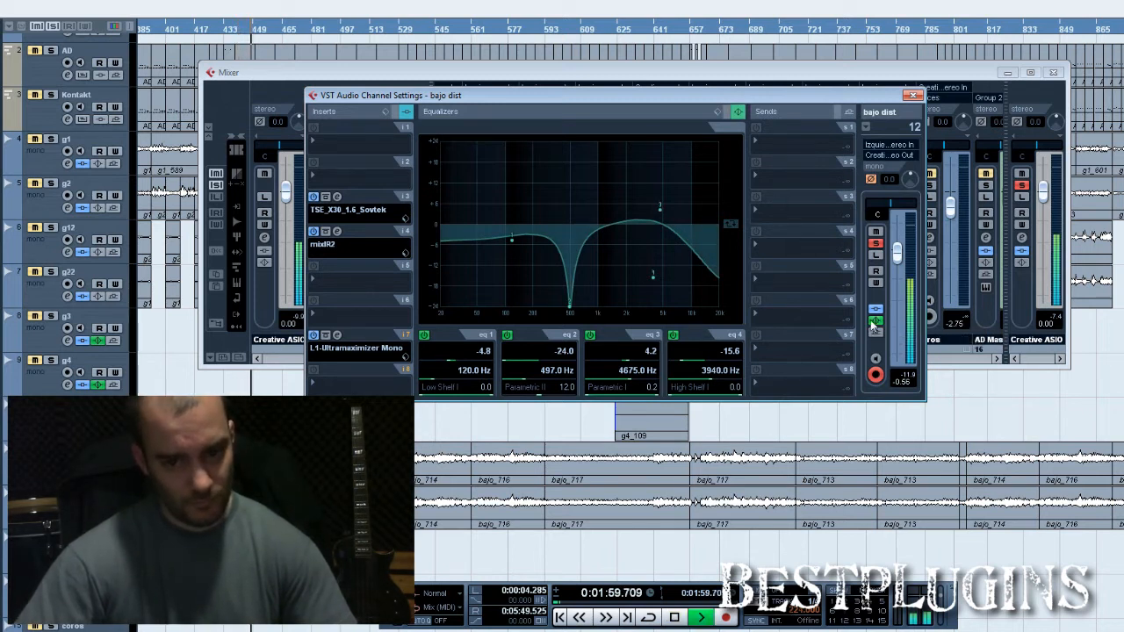
{"action": "key", "text": "space"}
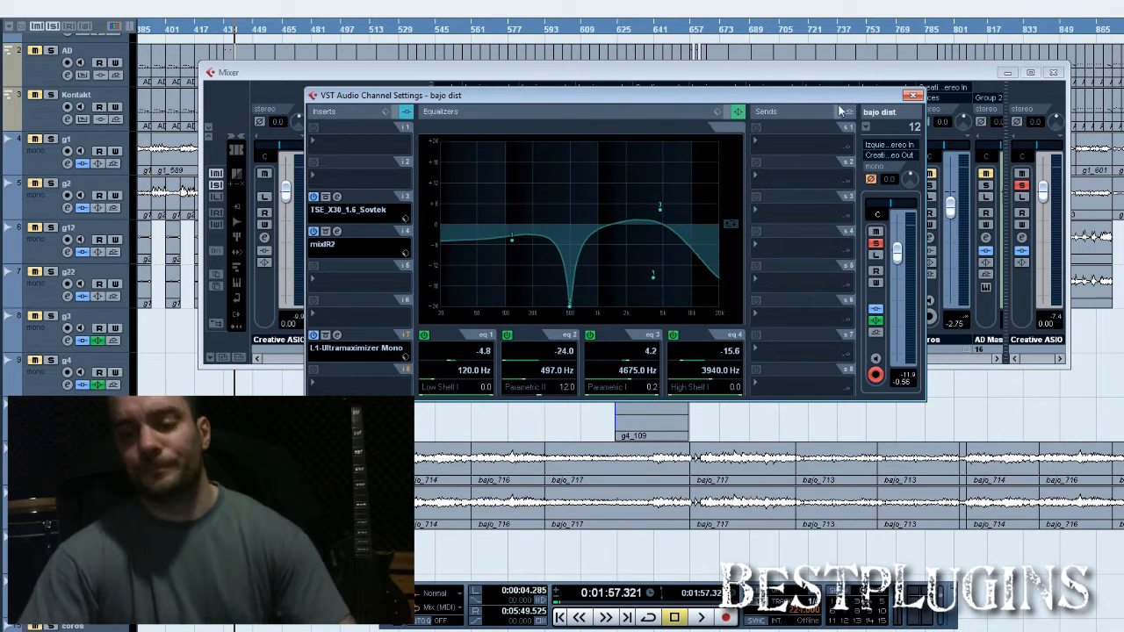
Close the bajo dist channel settings, solo bajo together with bajo dist, and play both bass tracks
{"action": "left_click", "coordinate": [913, 95]}
{"action": "left_click", "coordinate": [702, 186]}
{"action": "key", "text": "space"}
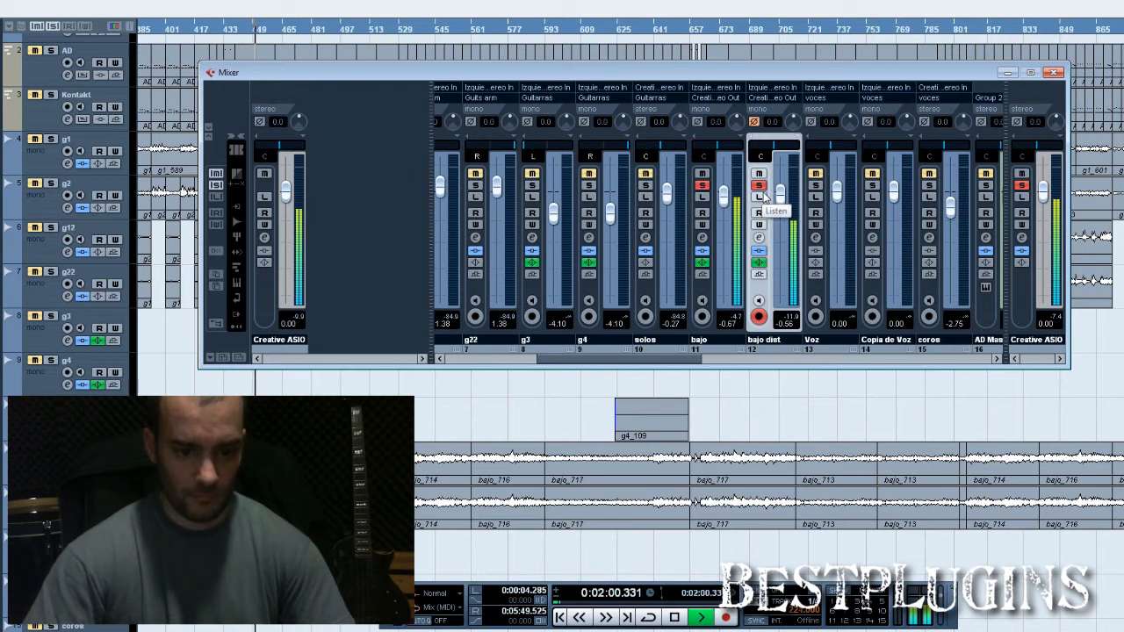
{"action": "key", "text": "space"}
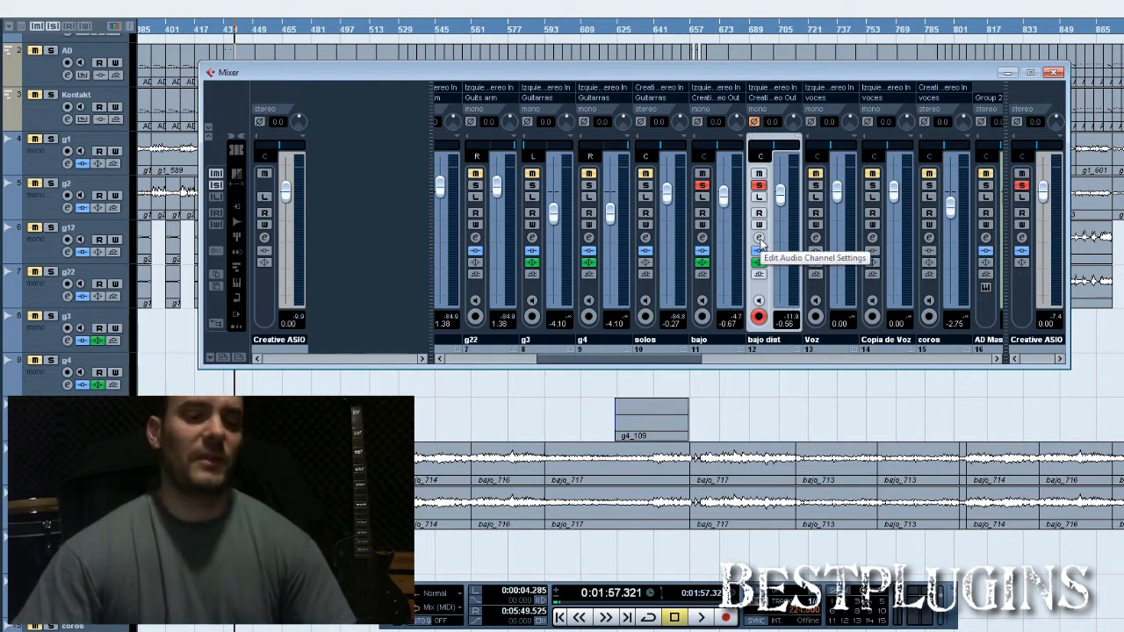
Take bajo dist out of solo to play bajo on its own, and solo bajo dist again
{"action": "left_click", "coordinate": [757, 240]}
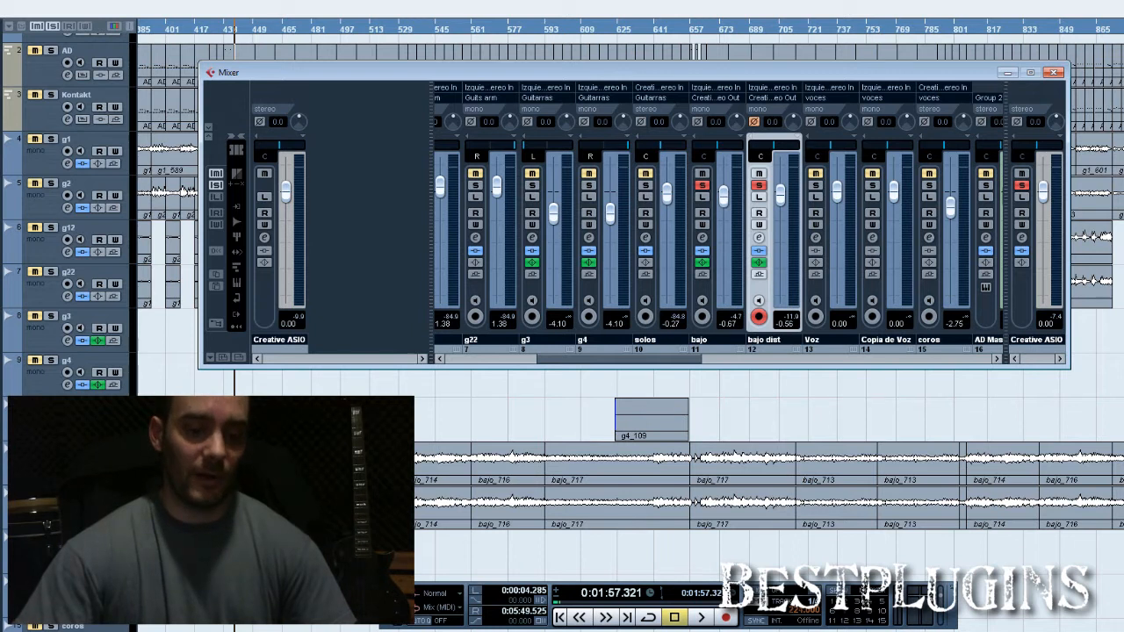
{"action": "left_click", "coordinate": [759, 184]}
{"action": "key", "text": "space"}
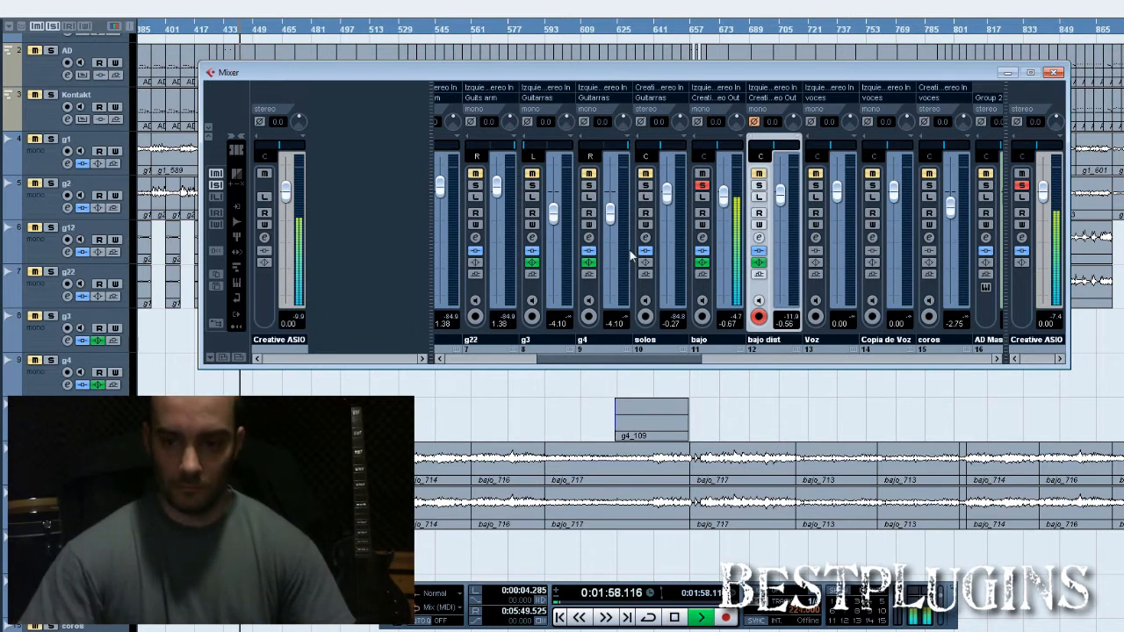
{"action": "key", "text": "space"}
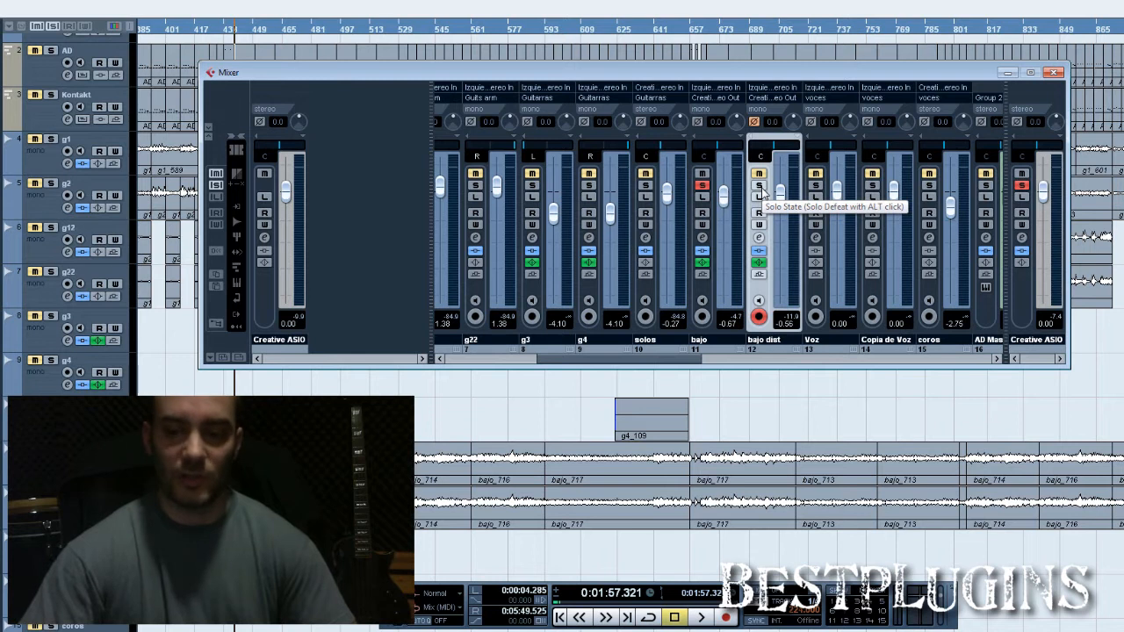
{"action": "key", "text": "space"}
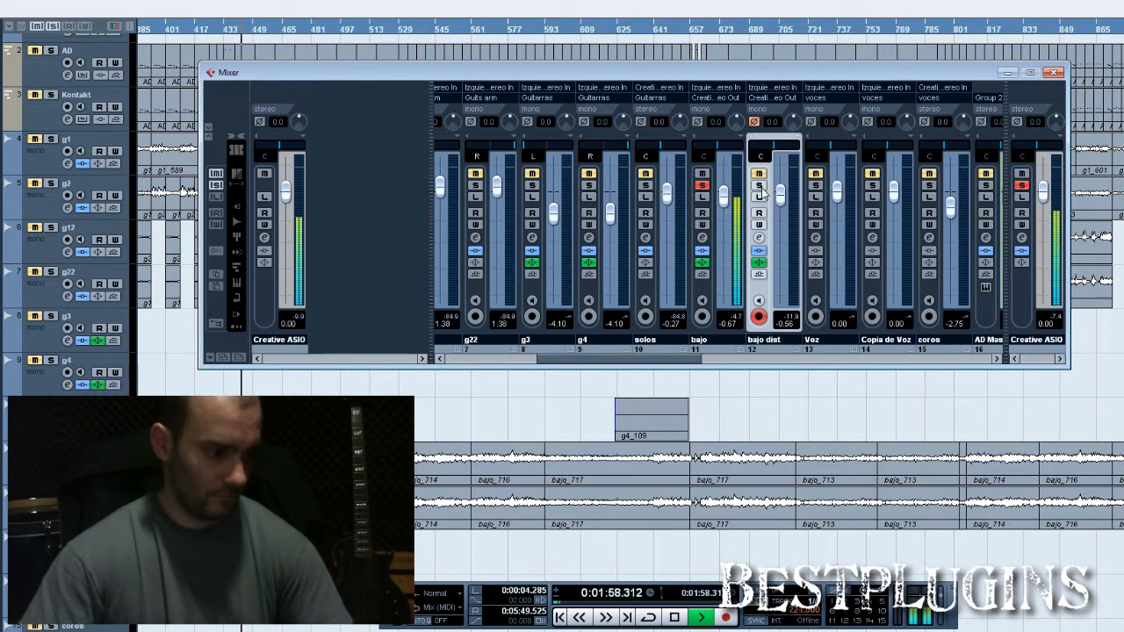
{"action": "left_click", "coordinate": [761, 187]}
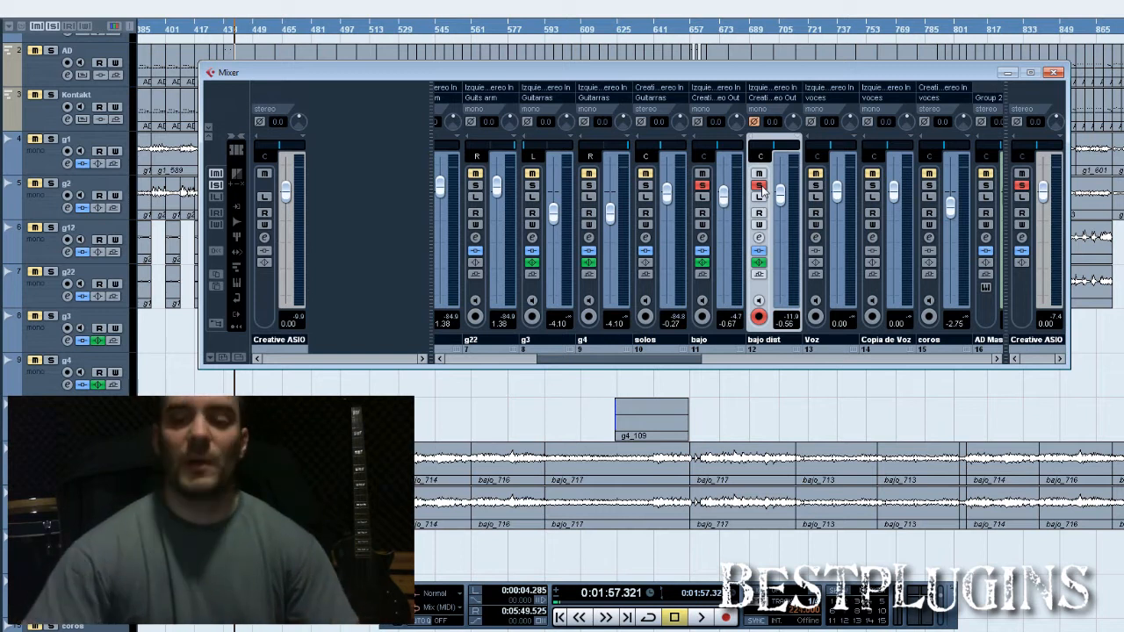
Compare the two bass tracks during playback with bajo dist's input phase normal and inverted, leaving the phase inverted
{"action": "left_click_drag", "start_coordinate": [768, 78], "coordinate": [763, 105]}
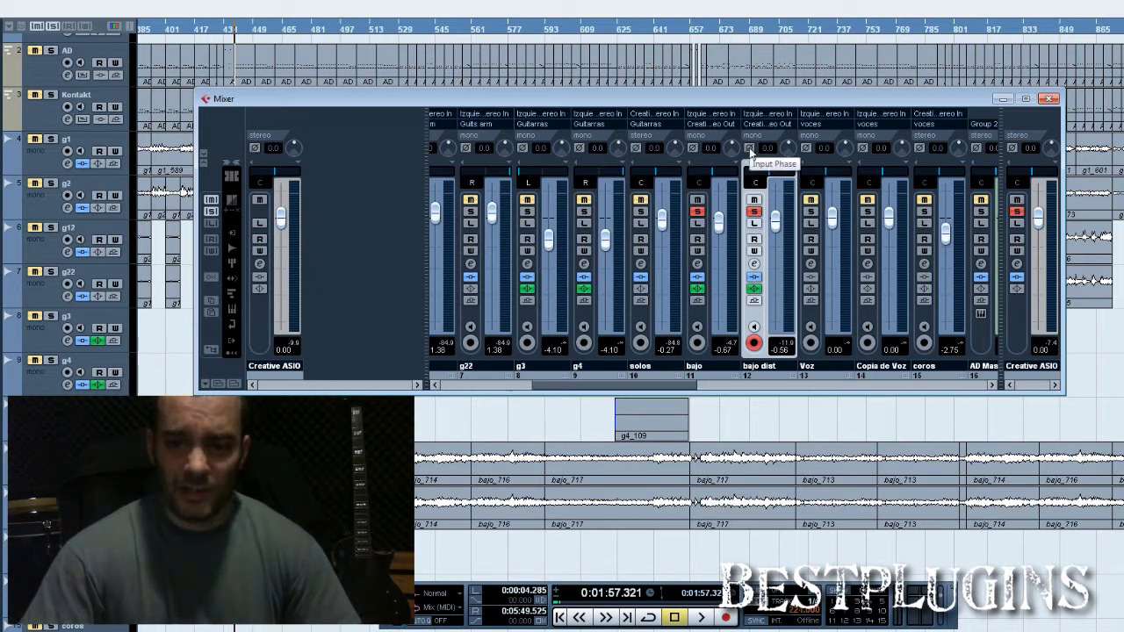
{"action": "key", "text": "space"}
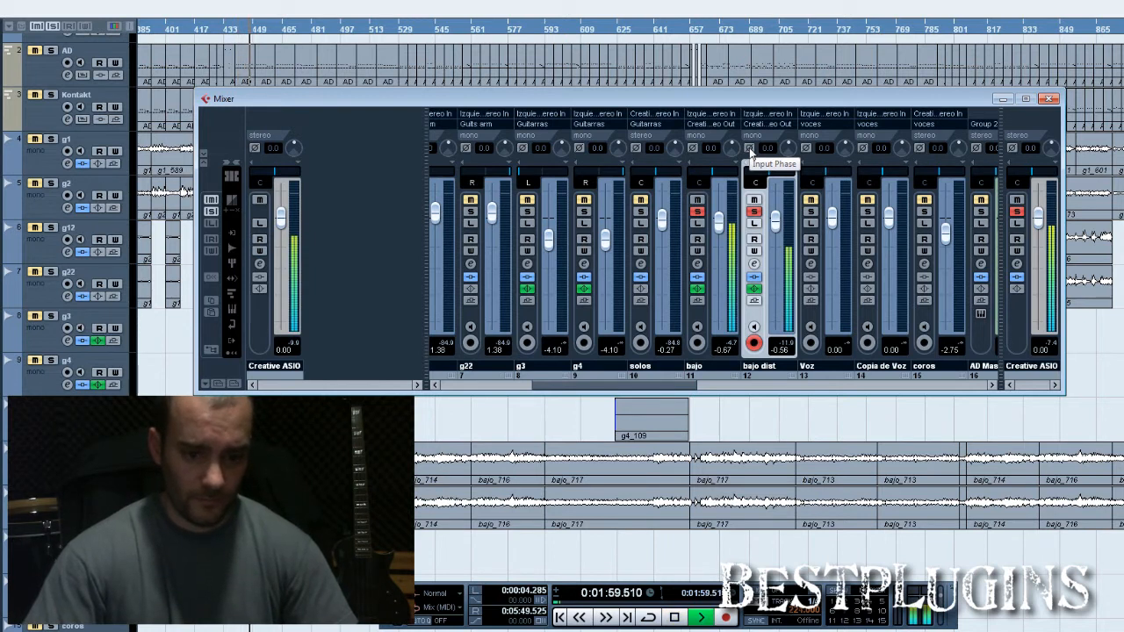
{"action": "key", "text": "space"}
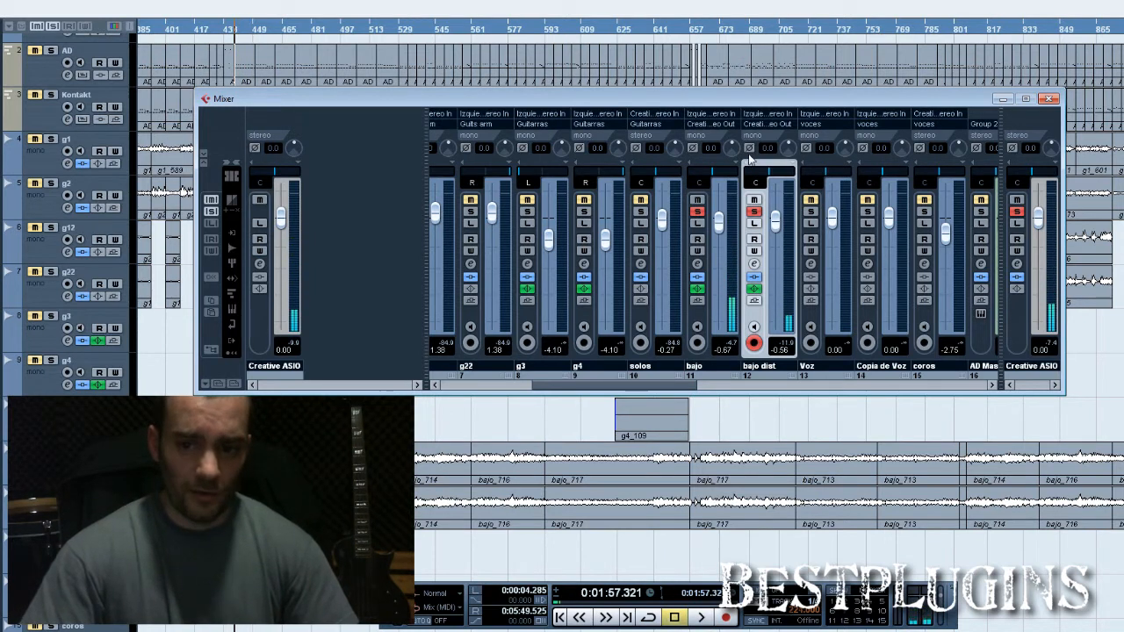
{"action": "key", "text": "space"}
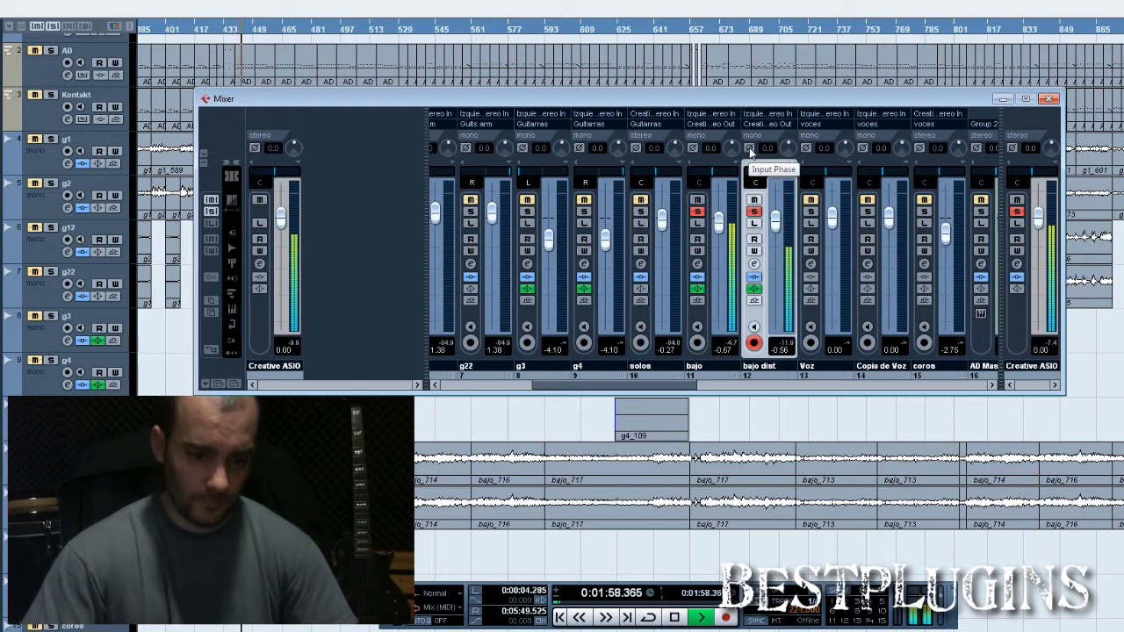
{"action": "left_click", "coordinate": [749, 147]}
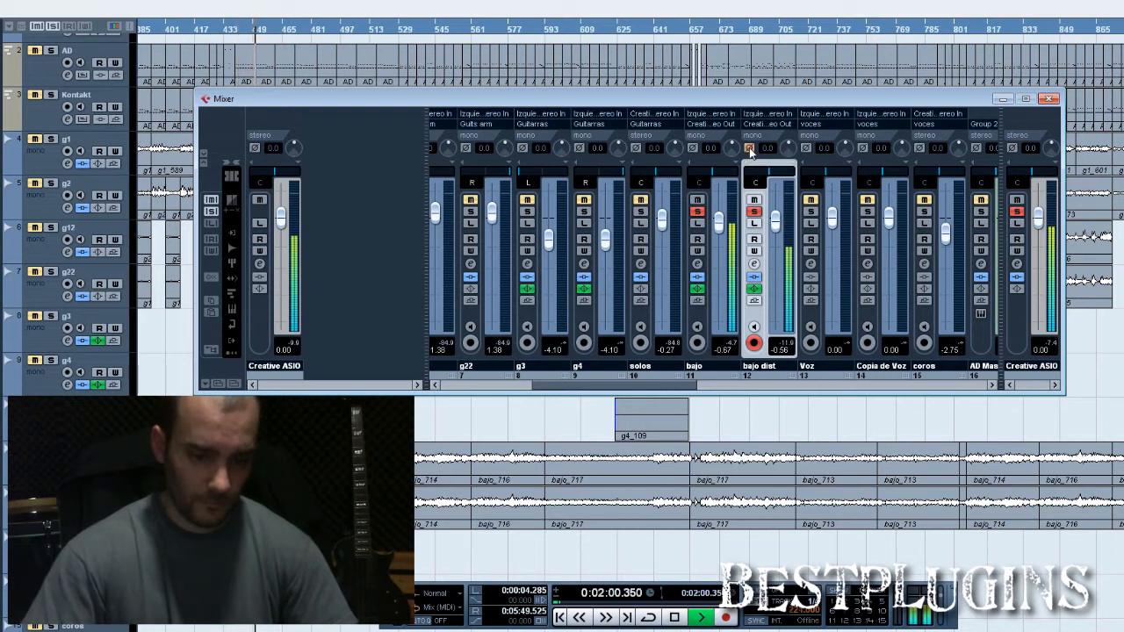
{"action": "left_click", "coordinate": [749, 147]}
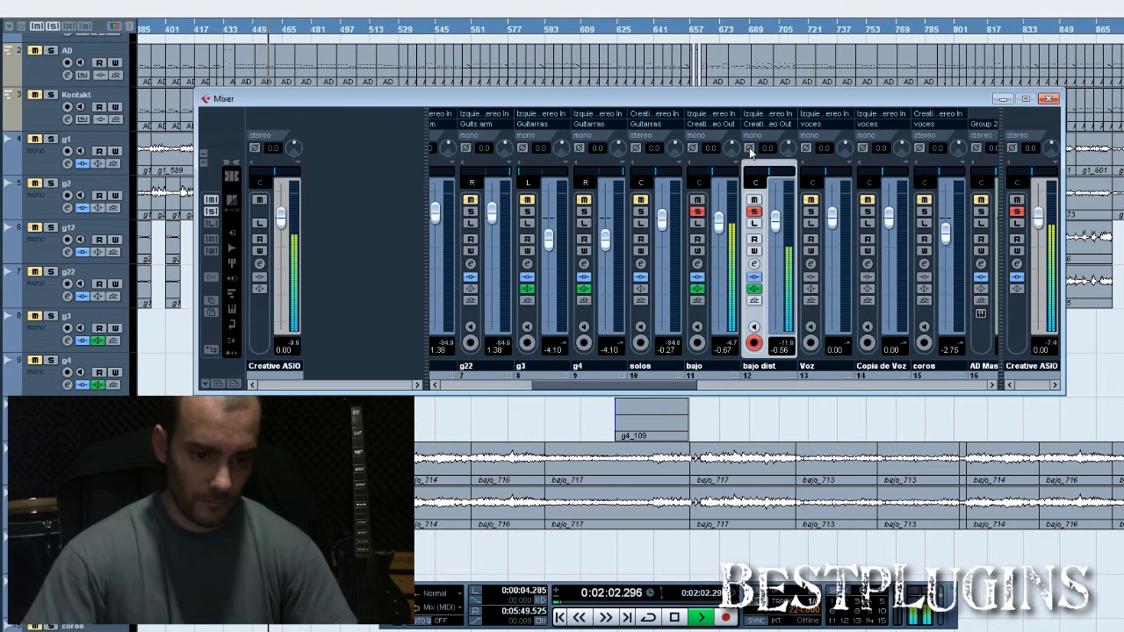
{"action": "left_click", "coordinate": [750, 148]}
{"action": "key", "text": "space"}
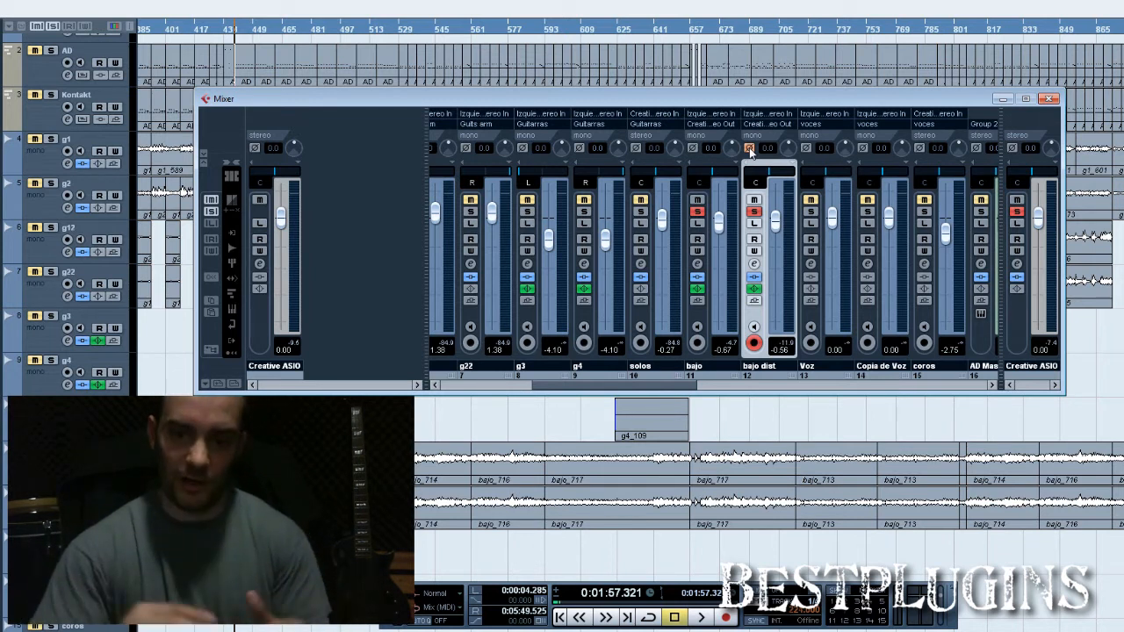
Open bajo dist's L1-Ultramaximizer Mono, lower its Out Ceiling to -30.0, and raise it to -10.8 during playback
{"action": "left_click", "coordinate": [754, 264]}
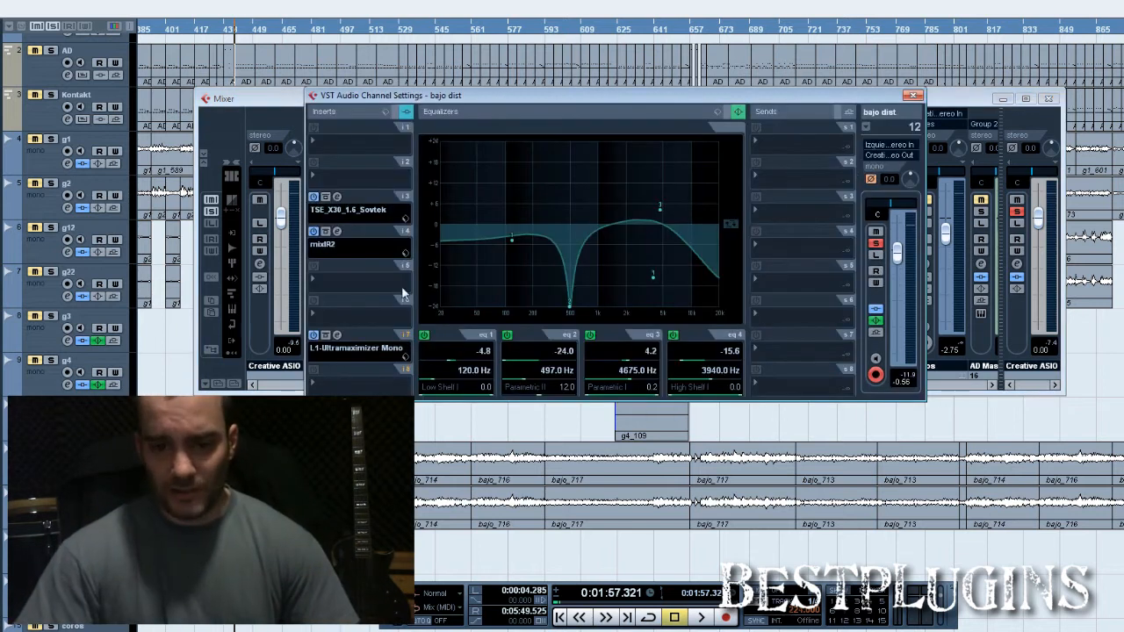
{"action": "left_click", "coordinate": [337, 336]}
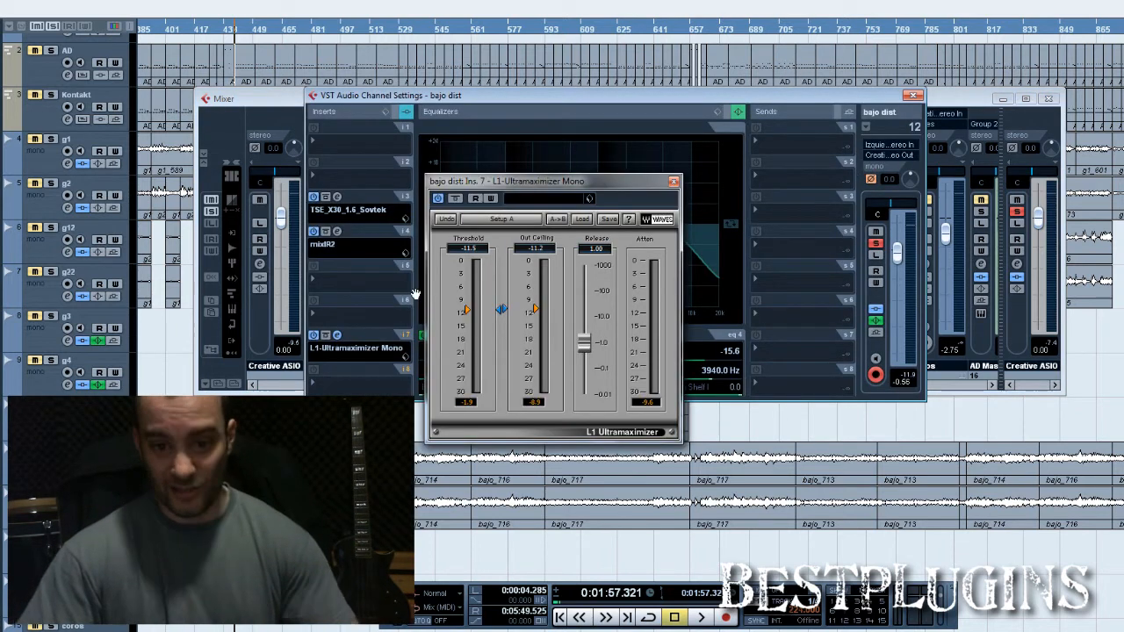
{"action": "left_click_drag", "start_coordinate": [535, 311], "coordinate": [536, 398]}
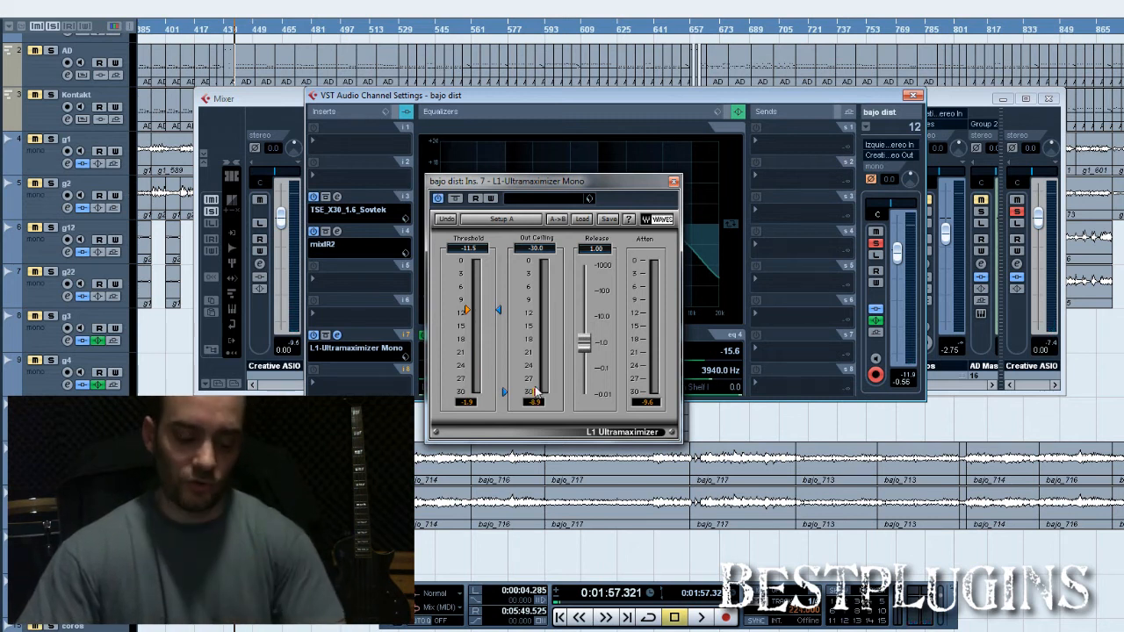
{"action": "key", "text": "space"}
{"action": "mouse_move", "coordinate": [536, 392]}
{"action": "left_mouse_down"}
{"action": "mouse_move", "coordinate": [535, 318]}
{"action": "mouse_move", "coordinate": [536, 329]}
{"action": "mouse_move", "coordinate": [503, 317]}
{"action": "mouse_move", "coordinate": [504, 260]}
{"action": "mouse_move", "coordinate": [502, 308]}
{"action": "left_mouse_up"}
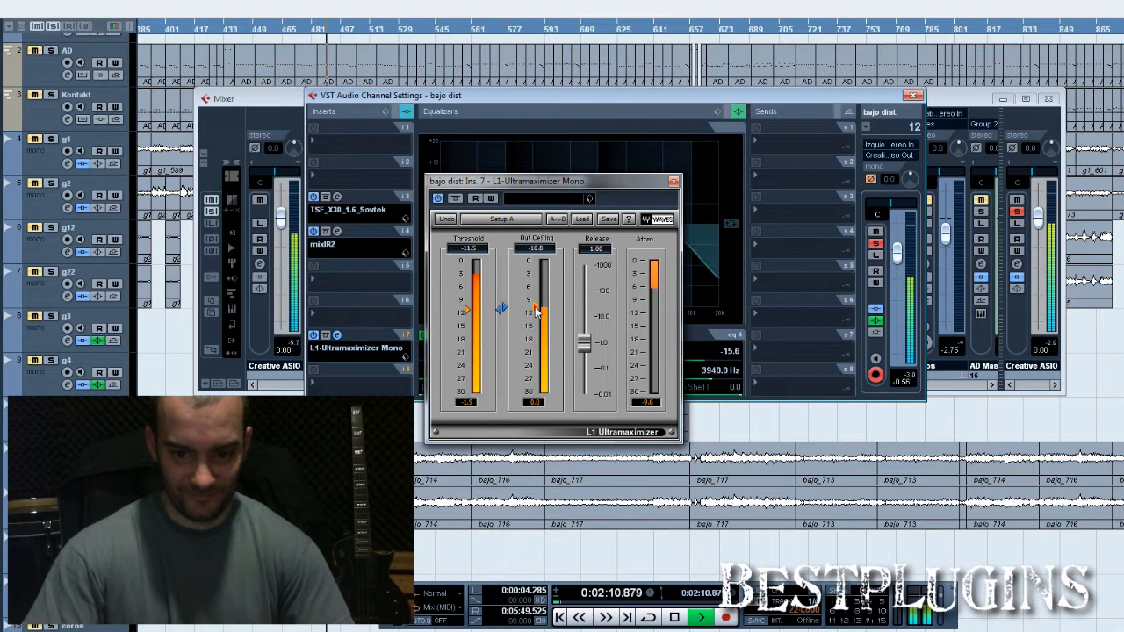
{"action": "key", "text": "space"}
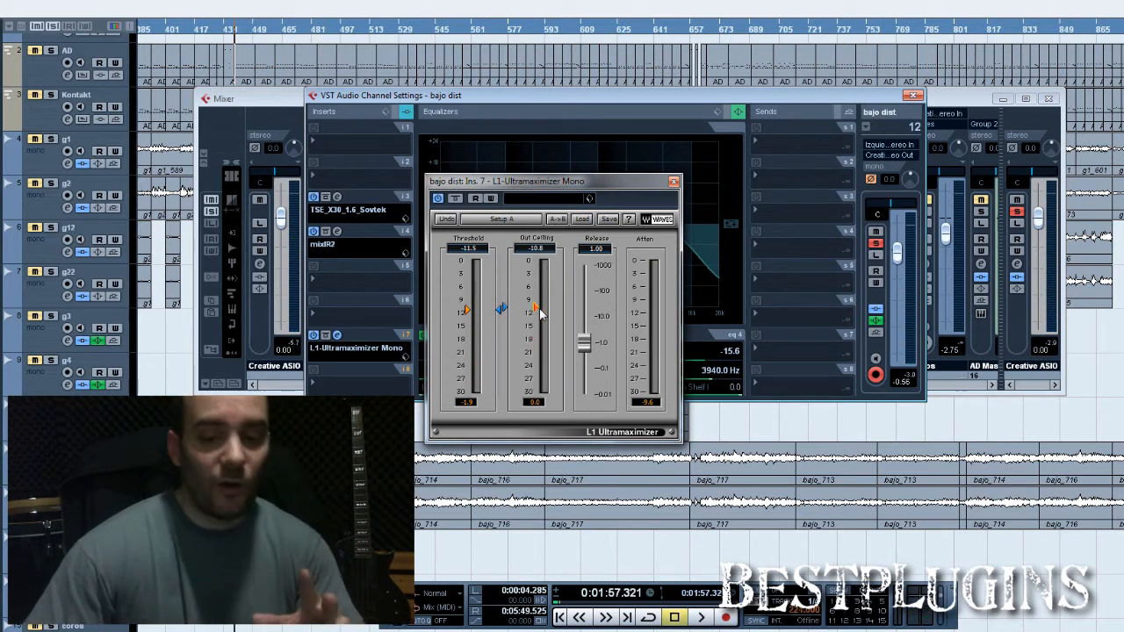
Set the limiter's Out Ceiling to -7.0, audition both basses, and close the limiter and bajo dist channel settings
{"action": "mouse_move", "coordinate": [540, 309]}
{"action": "left_mouse_down"}
{"action": "mouse_move", "coordinate": [504, 338]}
{"action": "mouse_move", "coordinate": [537, 331]}
{"action": "left_mouse_up"}
{"action": "key", "text": "space"}
{"action": "key", "text": "space"}
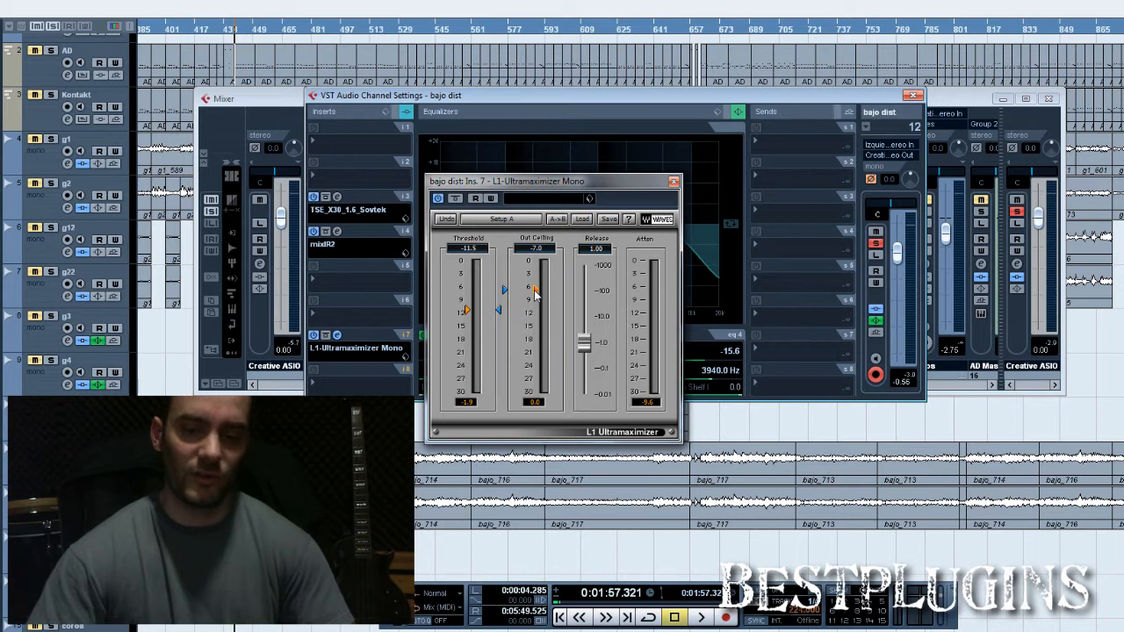
{"action": "key", "text": "space"}
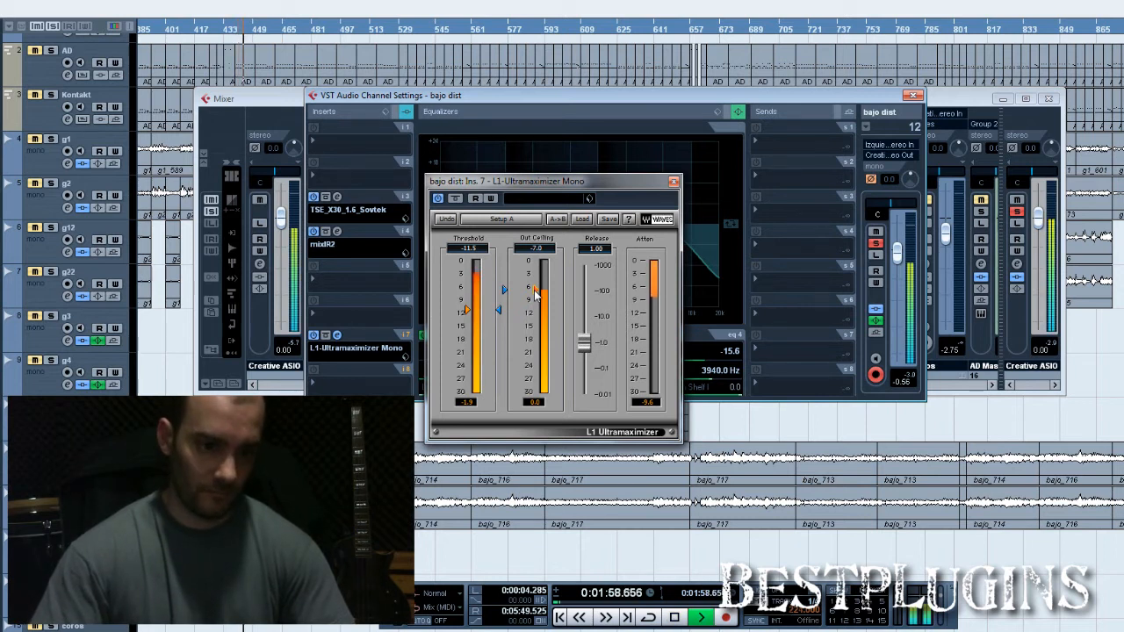
{"action": "key", "text": "space"}
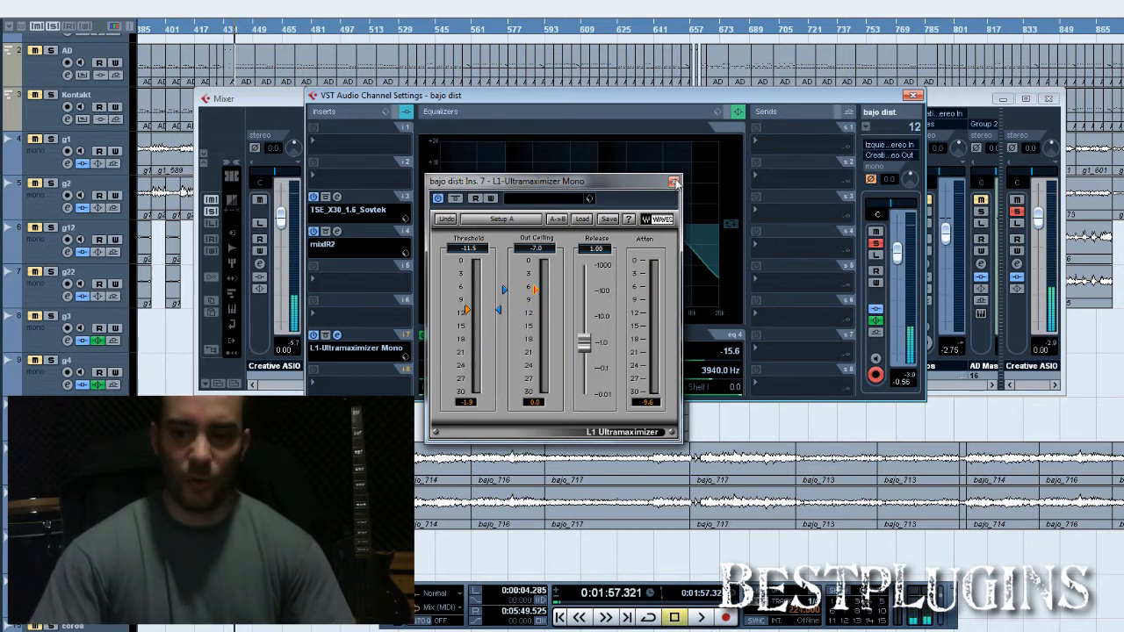
{"action": "left_click", "coordinate": [675, 182]}
{"action": "left_click", "coordinate": [913, 95]}
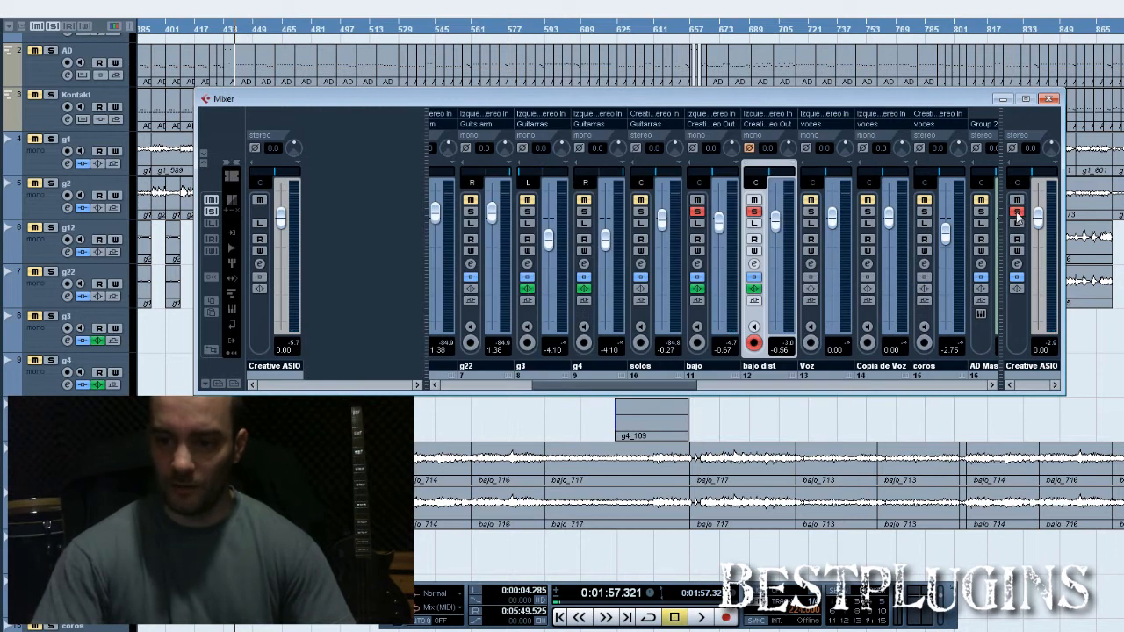
Clear all track solos and play the bass tracks within the full mix
{"action": "left_click", "coordinate": [1018, 214]}
{"action": "key", "text": "space"}
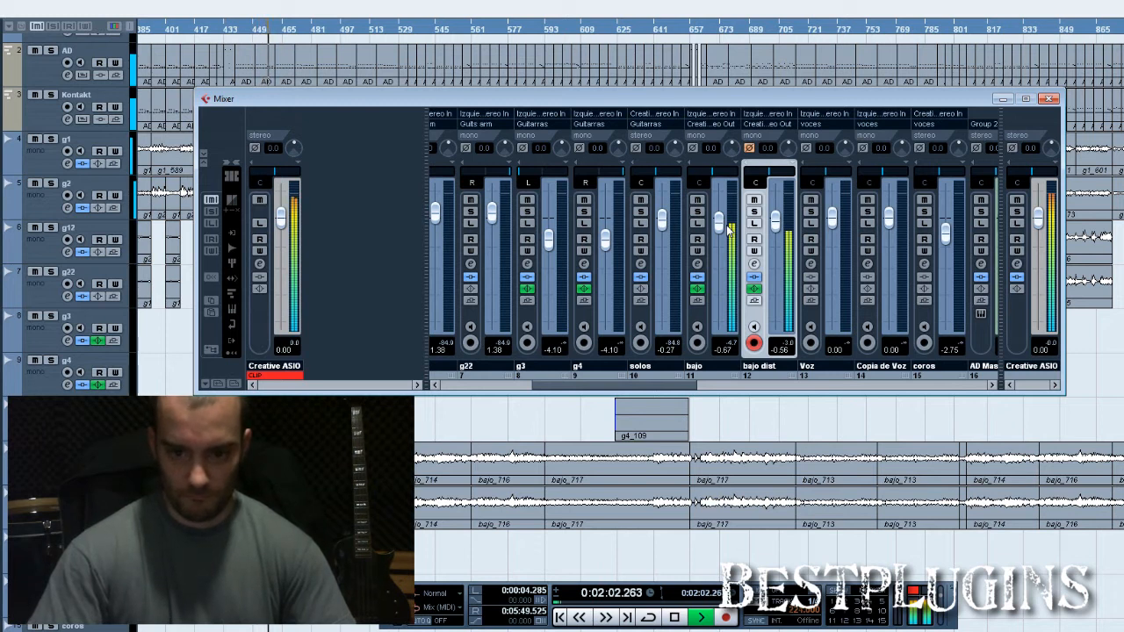
{"action": "key", "text": "space"}
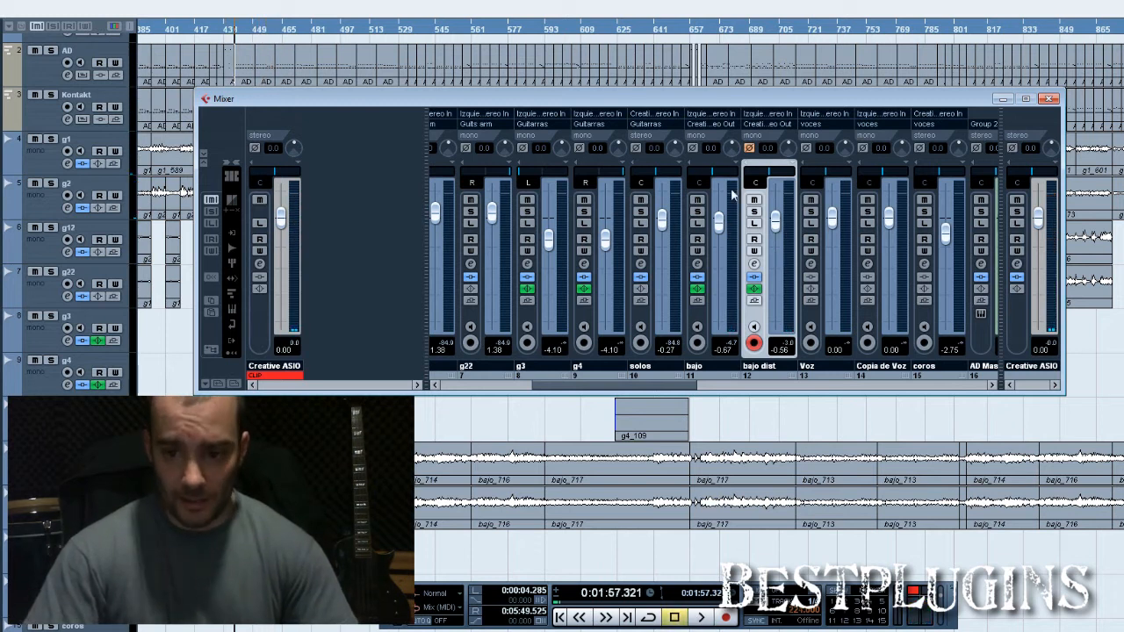
Play the full mix with both basses muted, unmute bajo and bajo dist one after the other, and close the mixer
{"action": "key", "text": "space"}
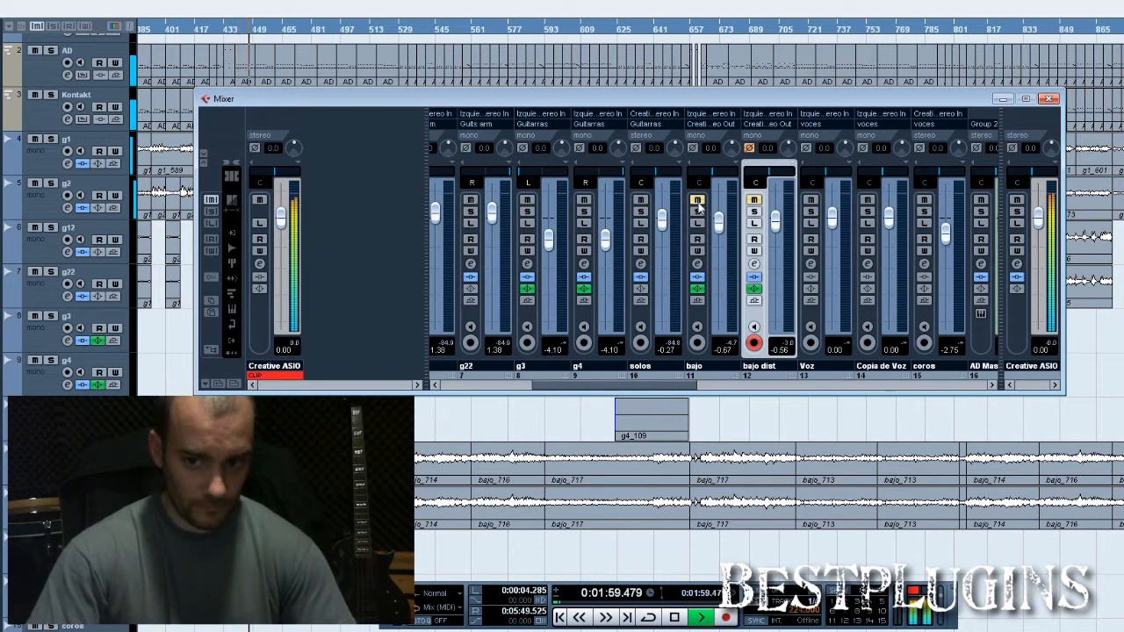
{"action": "left_click", "coordinate": [700, 201]}
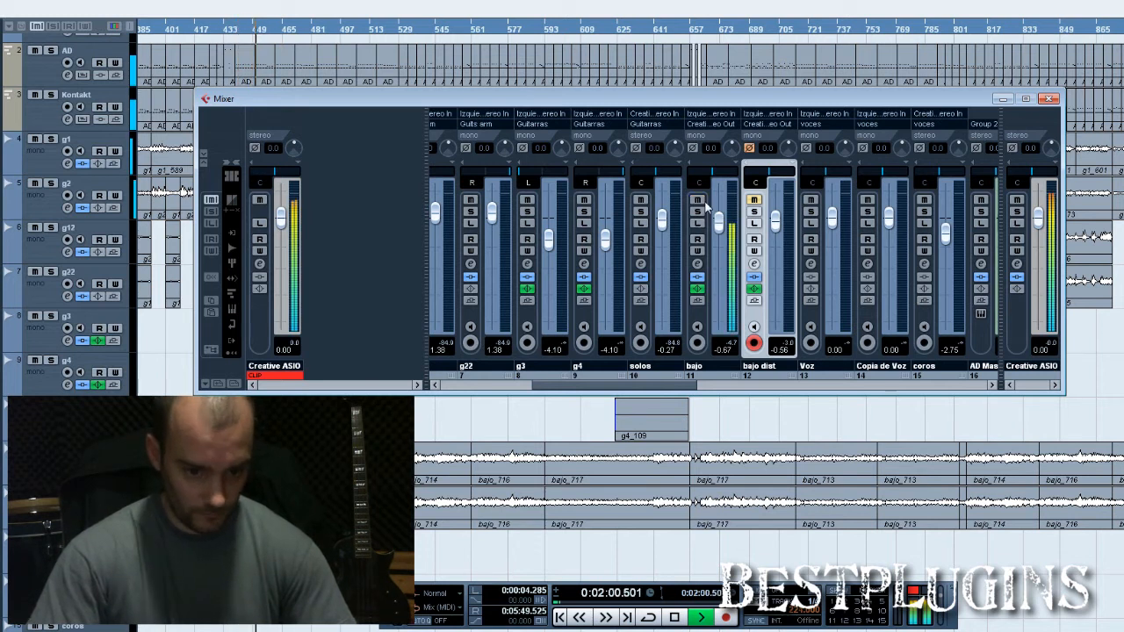
{"action": "left_click", "coordinate": [754, 203]}
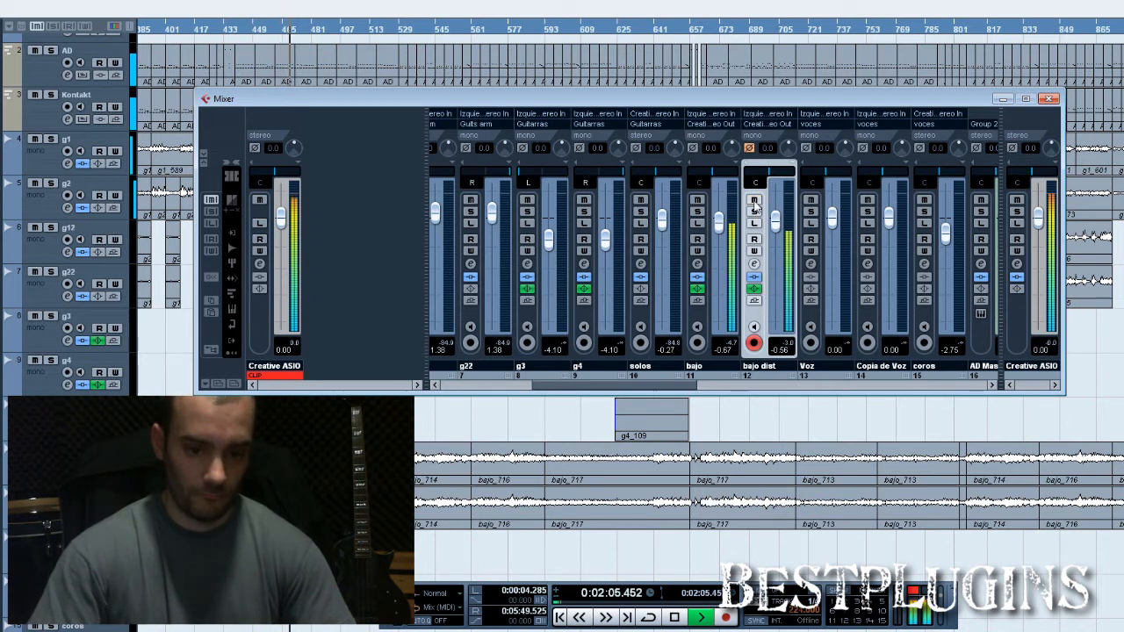
{"action": "key", "text": "space"}
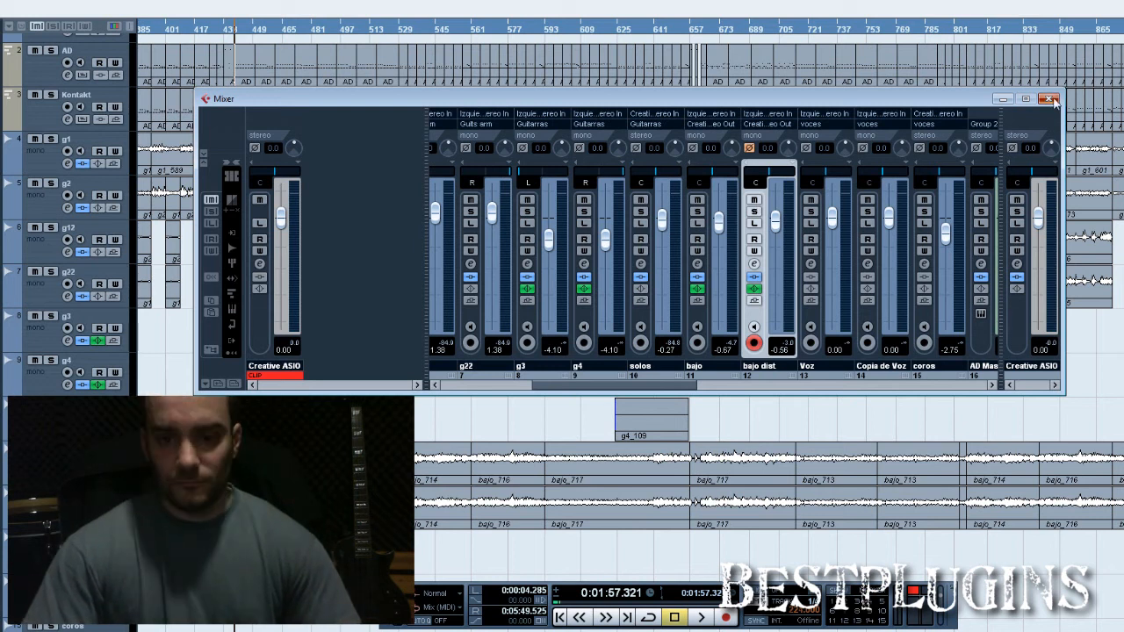
{"action": "key", "text": "F3"}
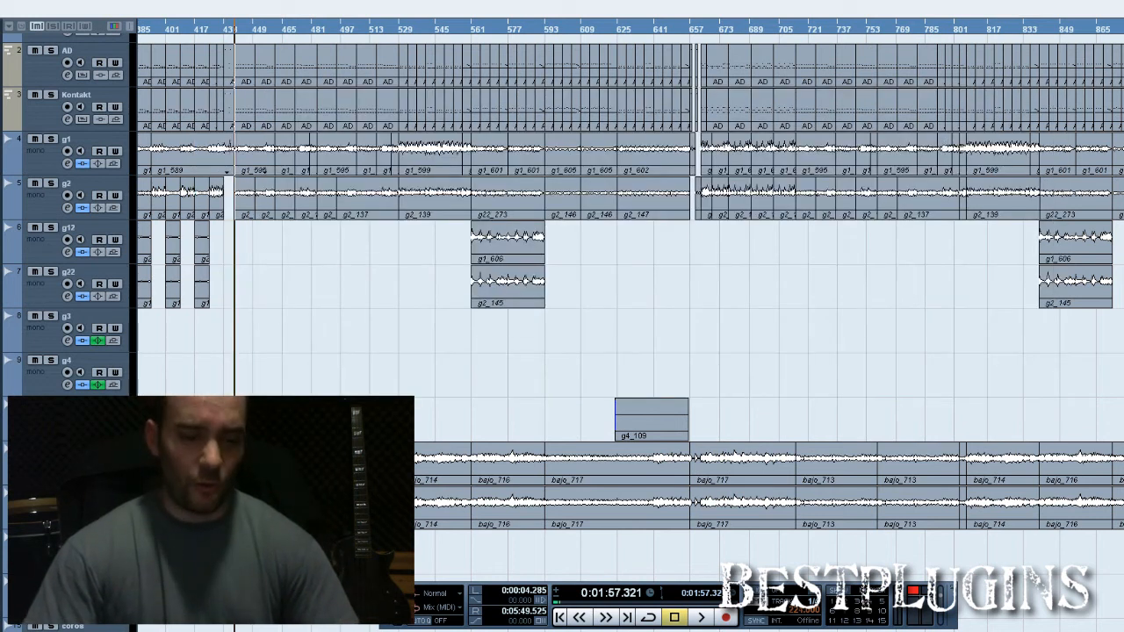